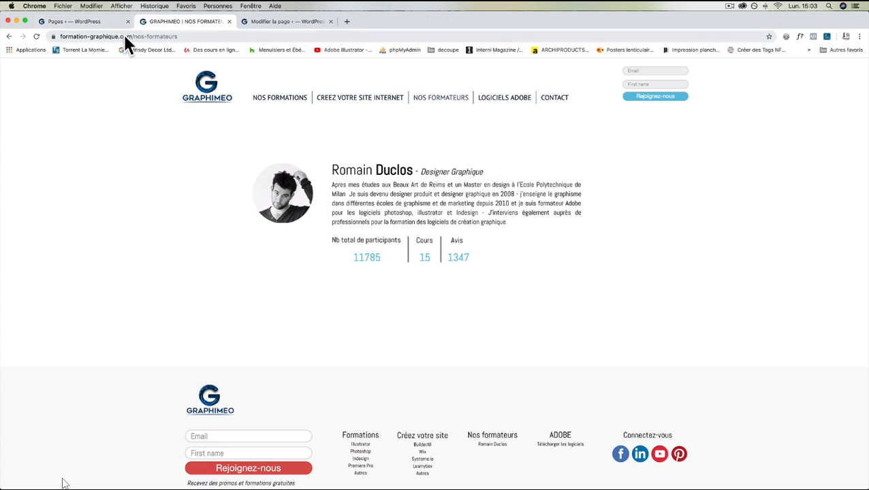
# Reload the live Nos formateurs page, then switch to the WordPress pages list tab.
pyautogui.click(458, 95)
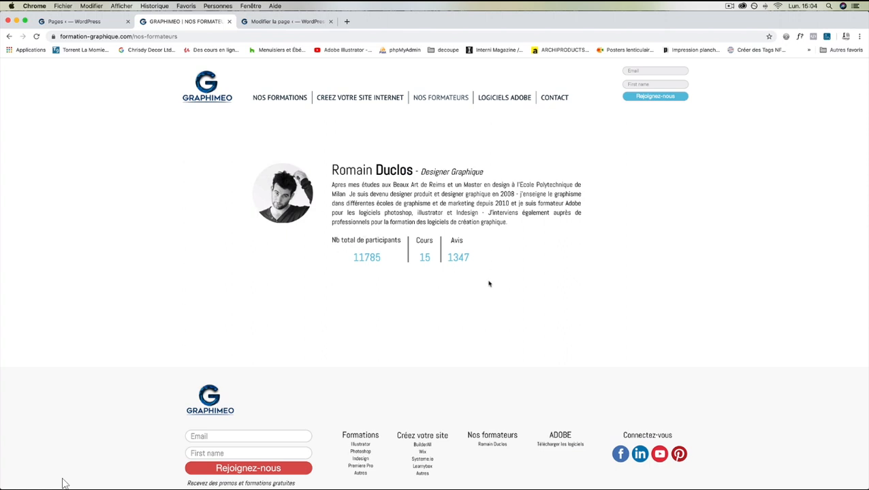
pyautogui.click(72, 21)
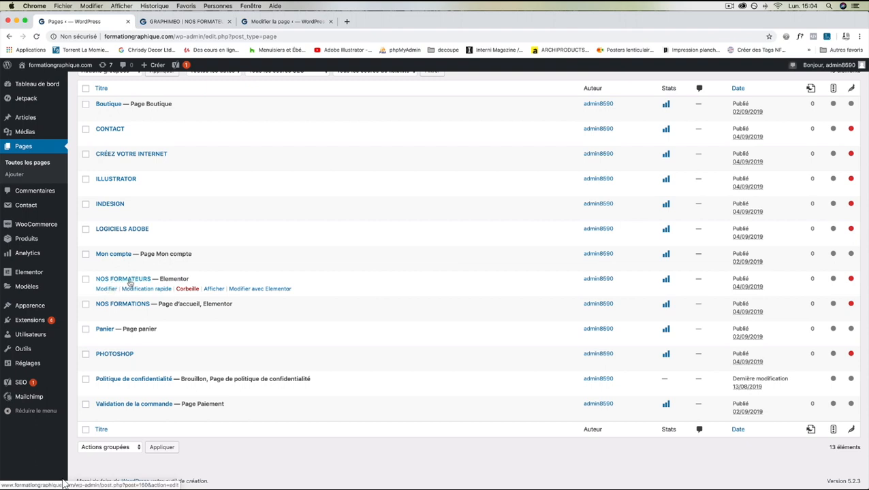
# Open NOS FORMATEURS from the WordPress pages list for editing.
pyautogui.click(127, 280)
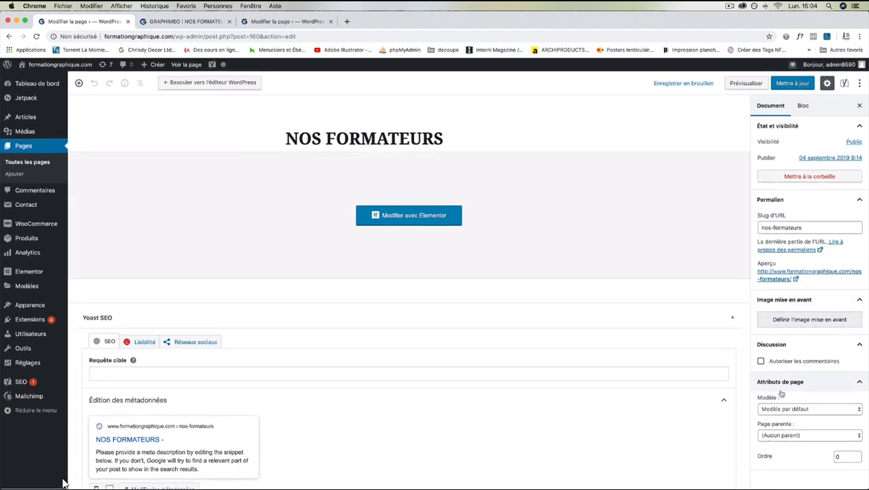
# Apply the 'Elementor pleine largeur' template to NOS FORMATEURS and launch it in Elementor.
pyautogui.click(793, 410)
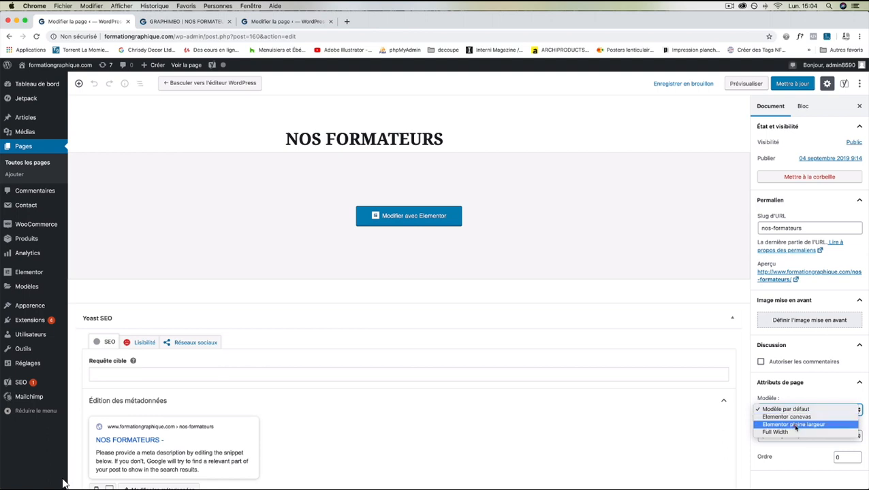
pyautogui.click(795, 425)
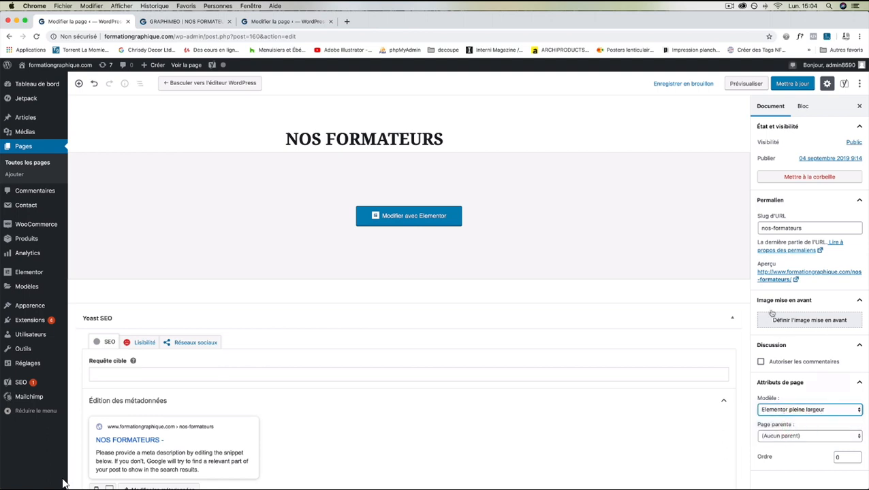
pyautogui.click(395, 223)
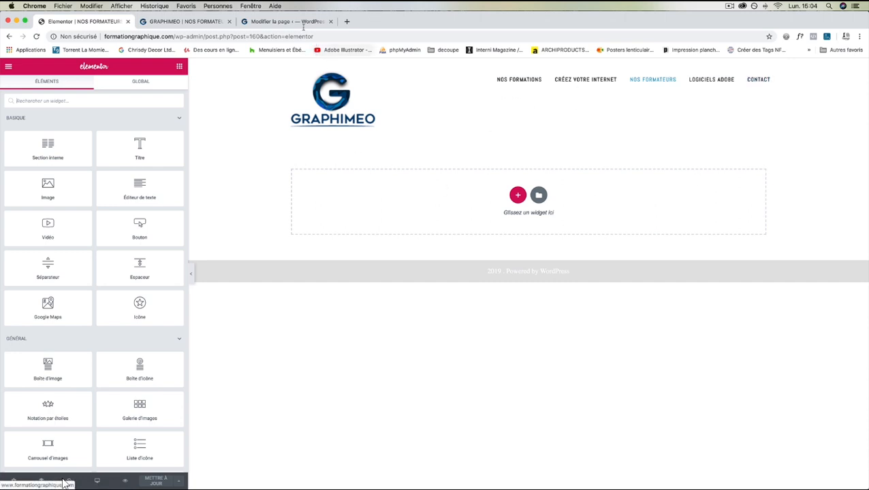
# Drop a Boîte d'image widget into the empty section and open its image chooser.
pyautogui.click(207, 24)
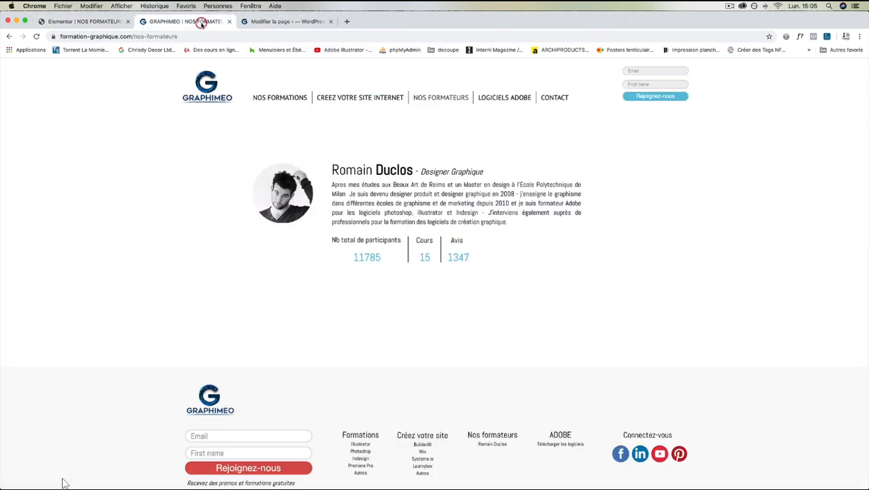
pyautogui.click(94, 22)
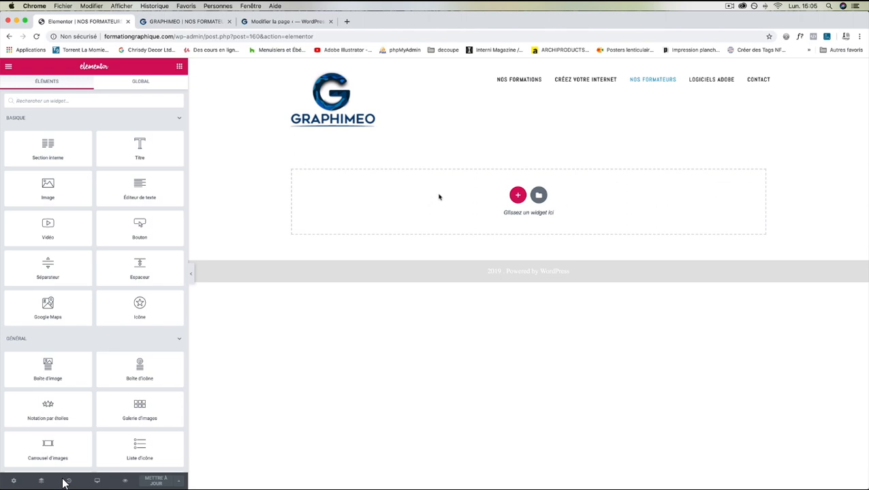
pyautogui.moveTo(34, 364); pyautogui.dragTo(466, 210)
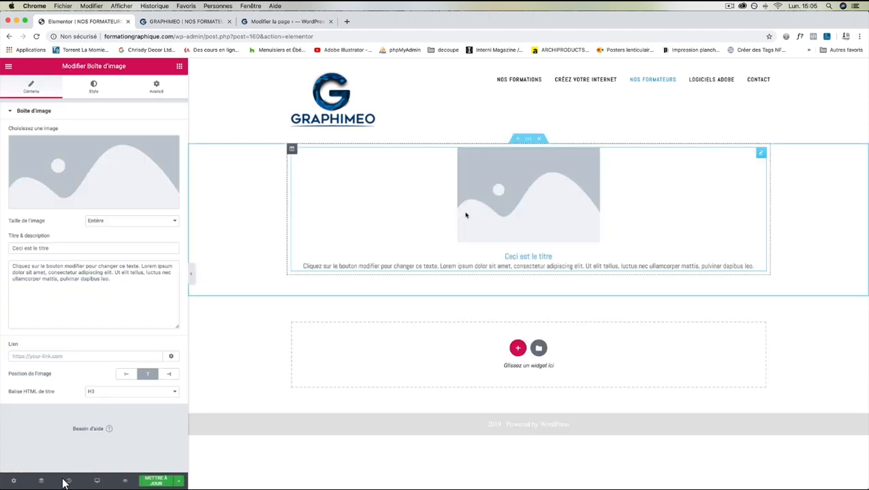
pyautogui.click(528, 193)
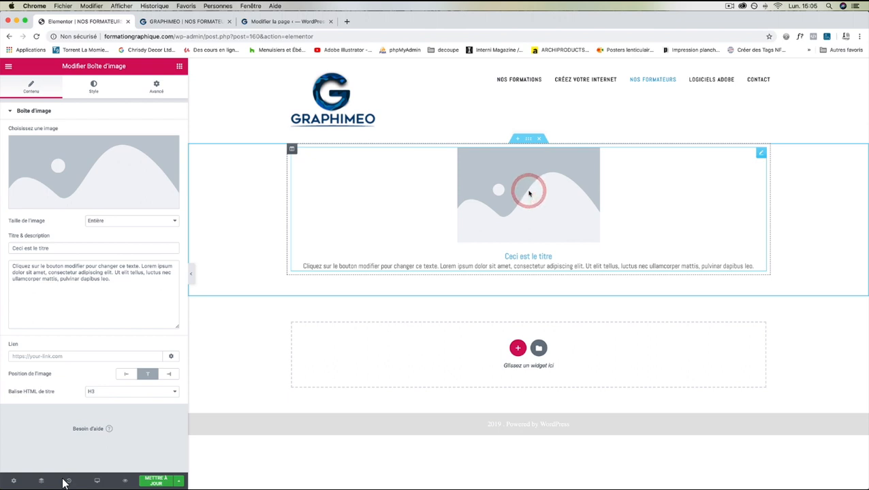
pyautogui.click(119, 202)
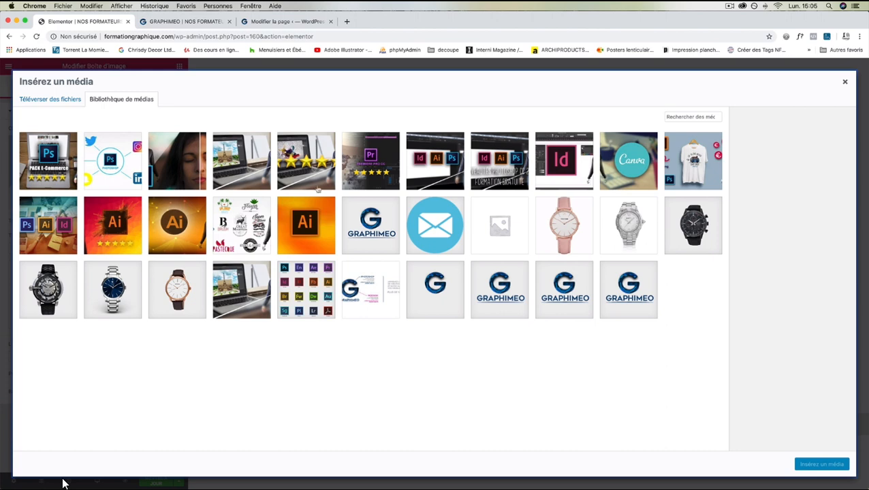
# Upload the 15.04.07 portrait screenshot from Bureau to the media library.
pyautogui.click(51, 100)
pyautogui.click(411, 258)
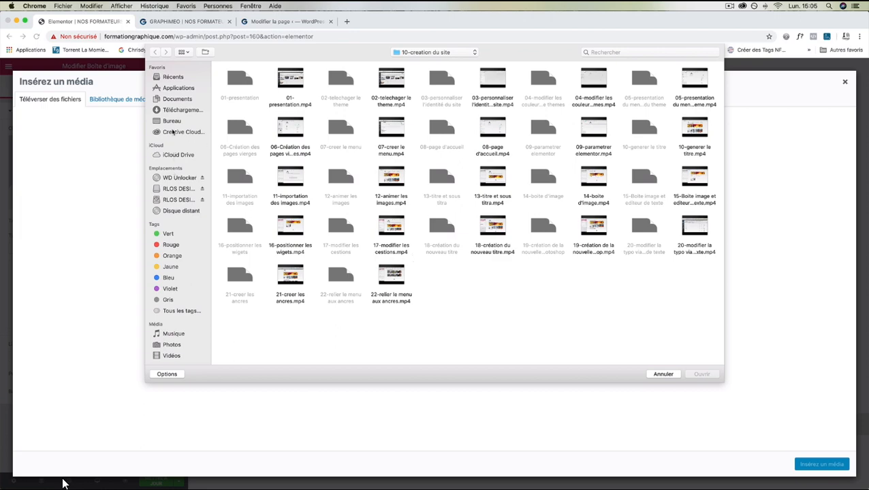
pyautogui.click(172, 121)
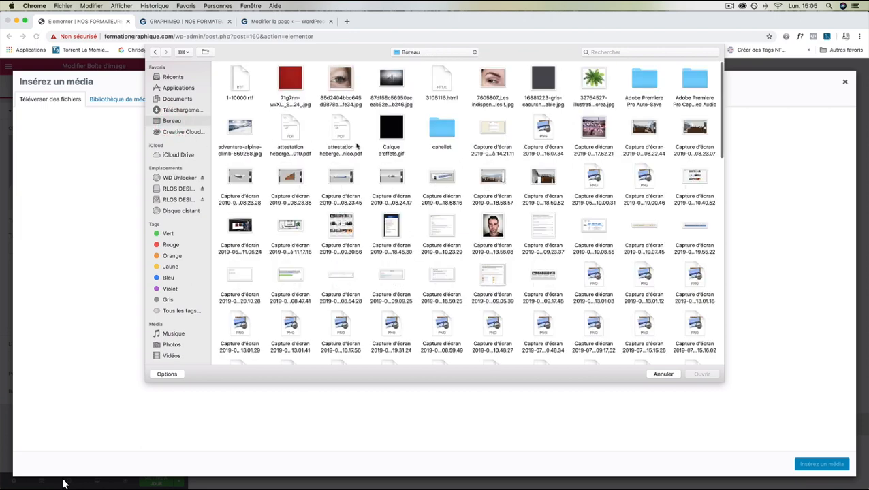
pyautogui.scroll(-8, 356, 146)
pyautogui.scroll(-10, 356, 146)
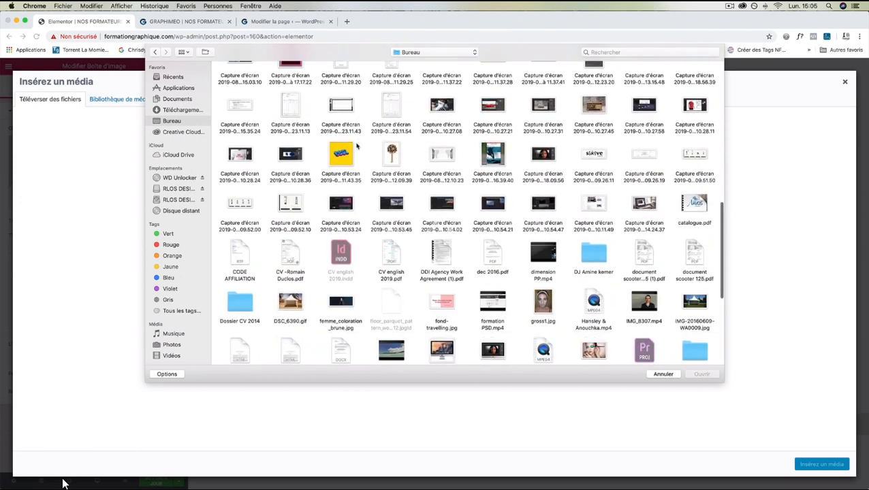
pyautogui.scroll(-3, 356, 146)
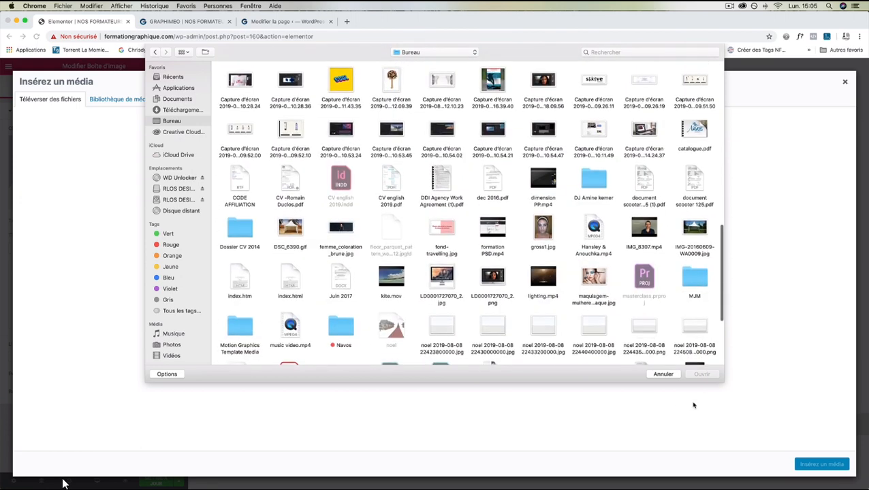
pyautogui.scroll(-5, 572, 320)
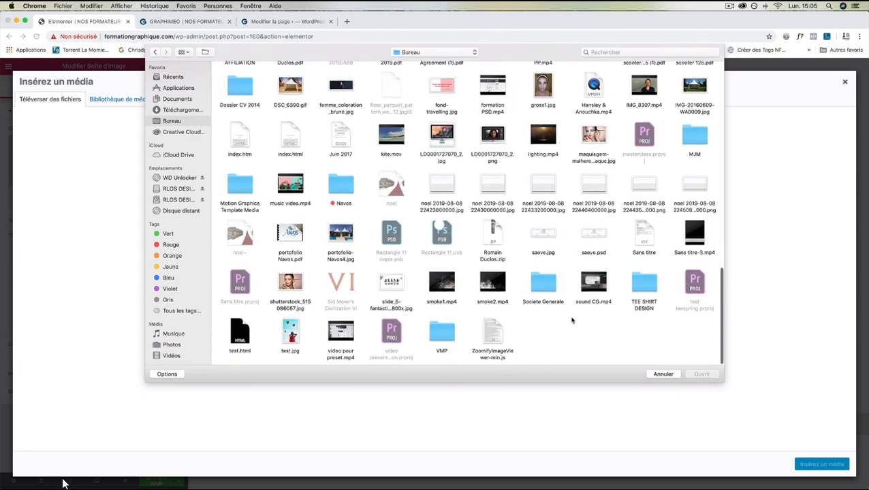
pyautogui.scroll(2, 572, 321)
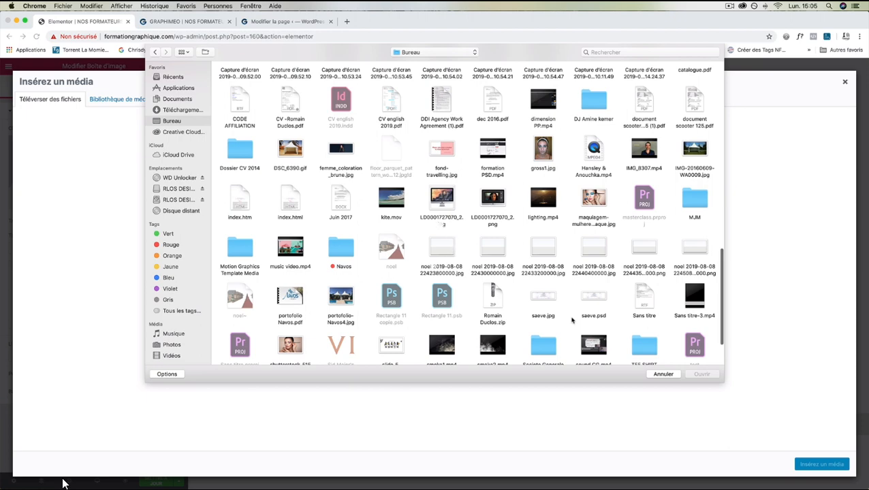
pyautogui.scroll(5, 572, 321)
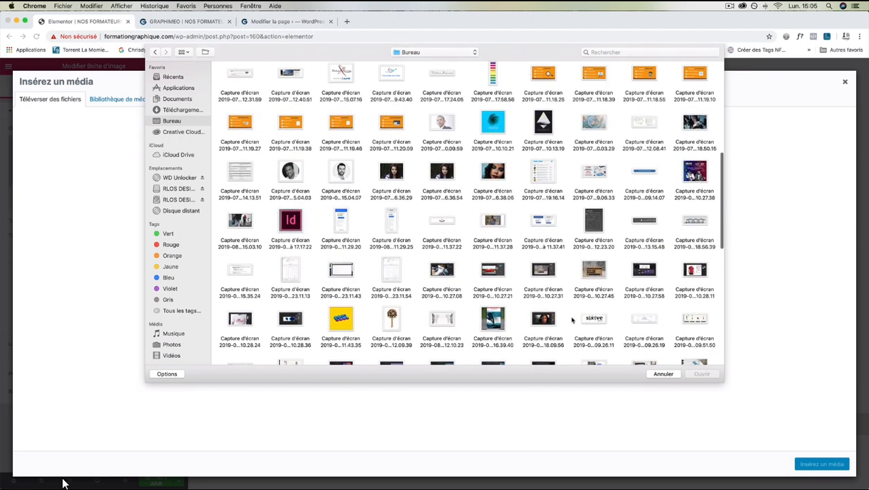
pyautogui.click(349, 185)
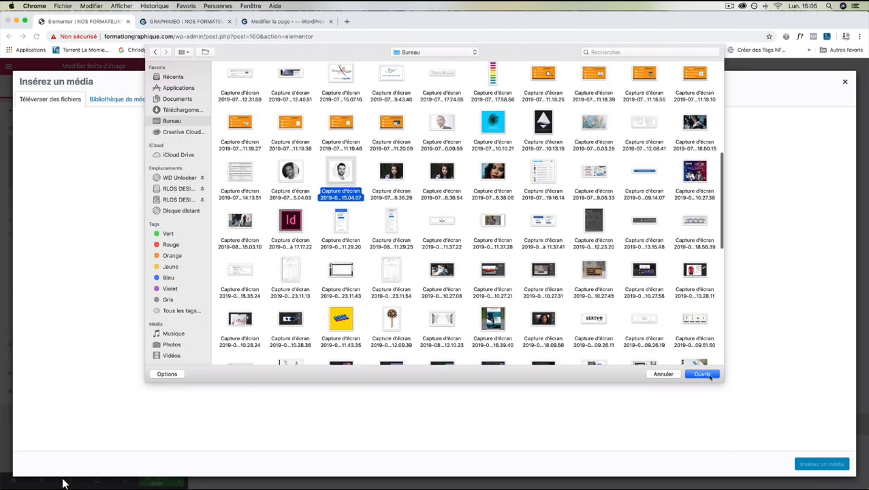
pyautogui.click(701, 374)
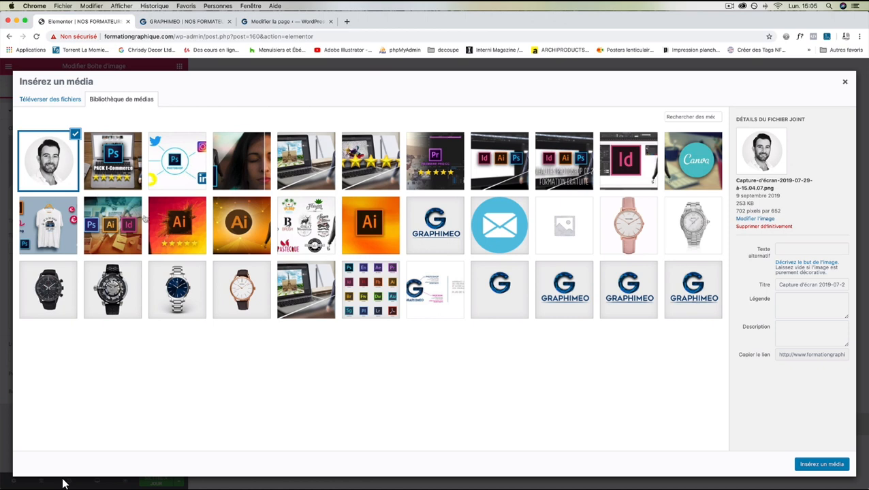
# Give the portrait the trainer's name as alt text and insert it into the image box.
pyautogui.click(788, 251)
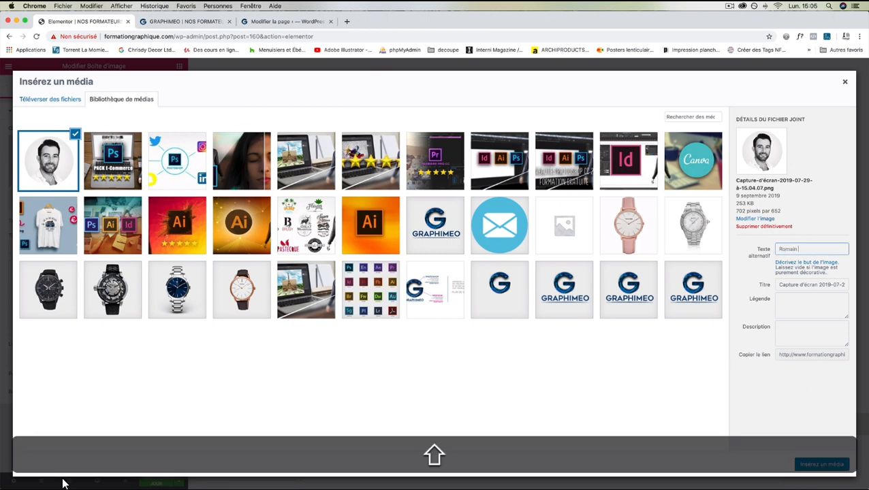
pyautogui.press('Return')
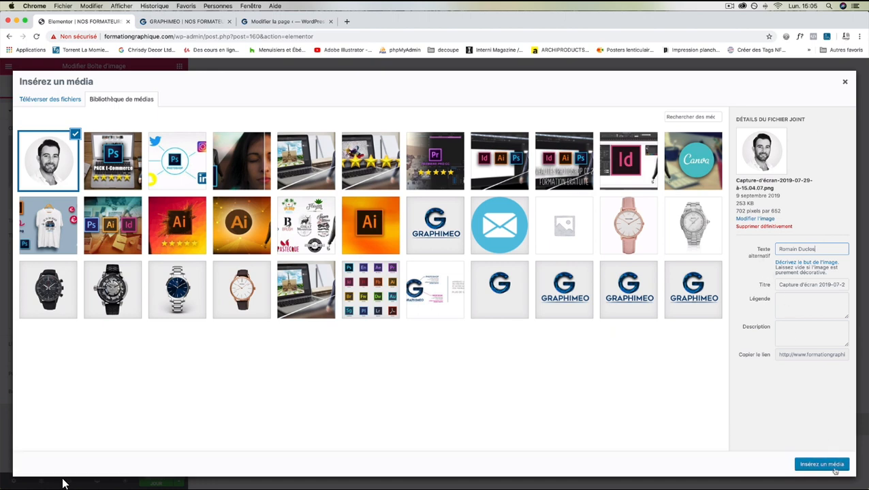
pyautogui.click(835, 469)
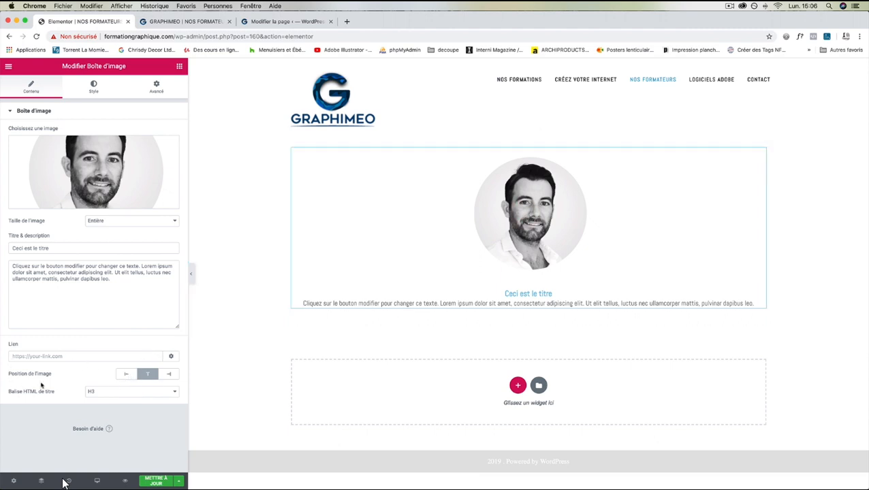
# Set the image position to Gauche and shrink the portrait width to 25%.
pyautogui.click(126, 374)
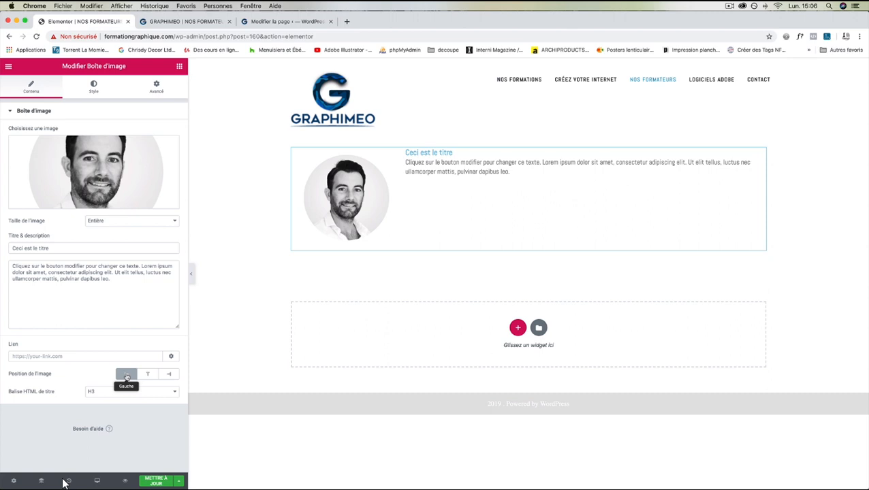
pyautogui.click(94, 87)
pyautogui.moveTo(44, 173)
pyautogui.mouseDown()
pyautogui.moveTo(24, 176)
pyautogui.moveTo(109, 173)
pyautogui.moveTo(33, 174)
pyautogui.mouseUp()
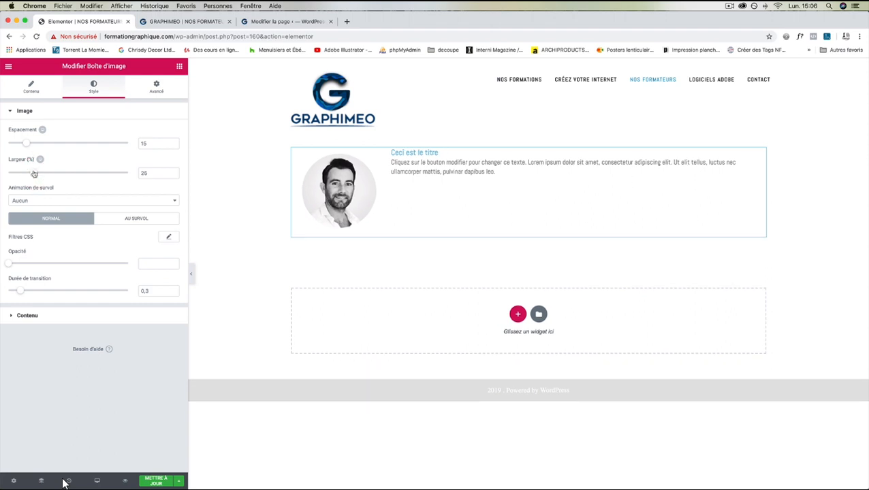
pyautogui.click(31, 87)
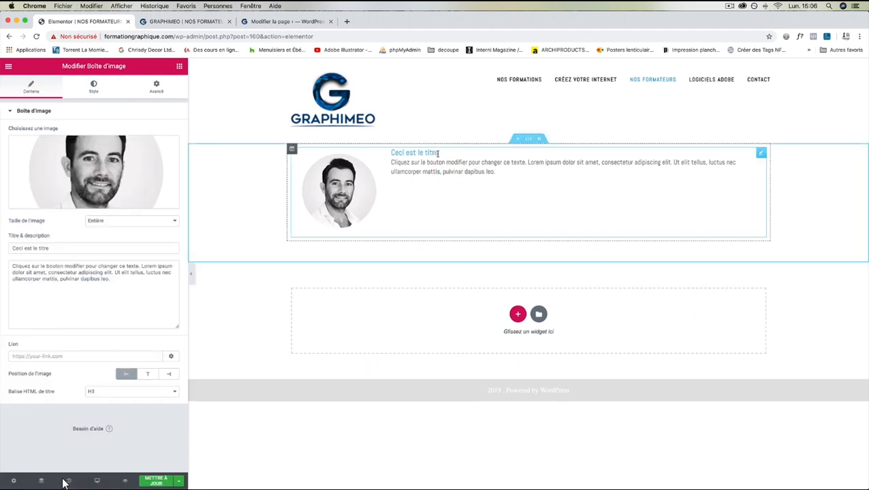
# Replace the 'Ceci est le titre' placeholder with the trainer's name plus '- Designer Graphique'.
pyautogui.moveTo(425, 153); pyautogui.dragTo(382, 152)
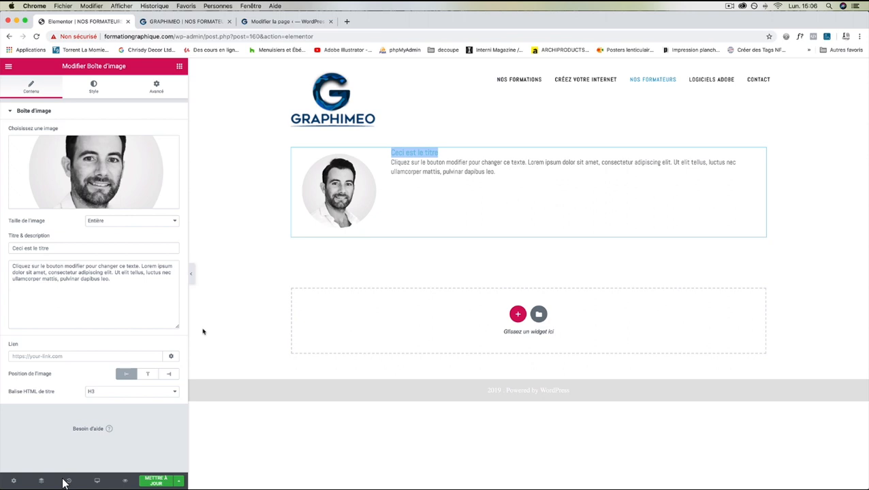
pyautogui.tripleClick(54, 249)
pyautogui.write('R')
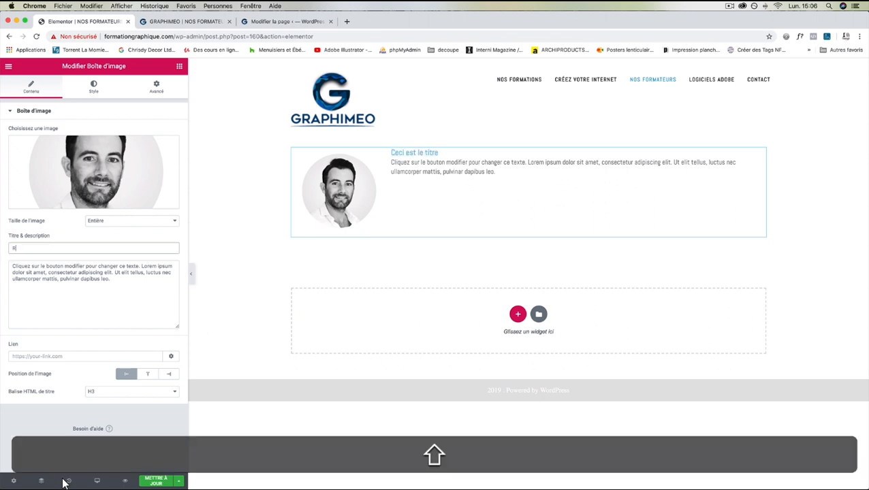
pyautogui.write('OMAIN')
pyautogui.press('BackSpace')
pyautogui.press('BackSpace')
pyautogui.press('BackSpace')
pyautogui.press('BackSpace')
pyautogui.press('BackSpace')
pyautogui.press('BackSpace')
pyautogui.press('BackSpace')
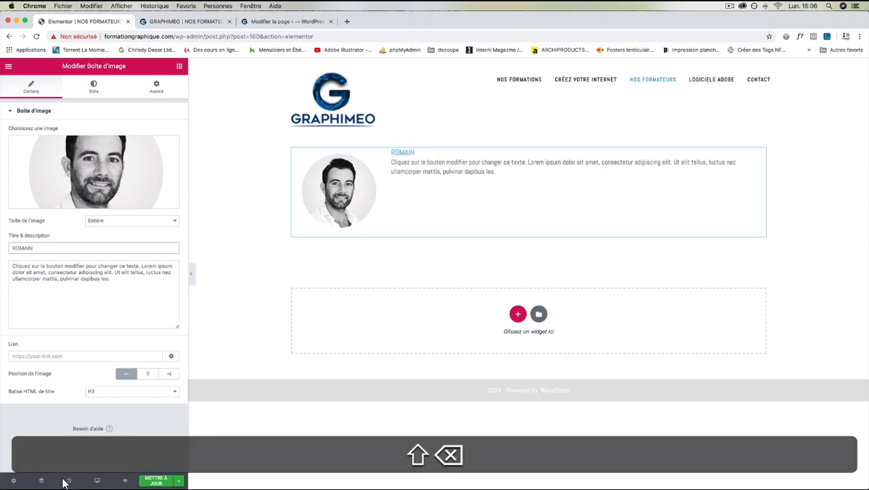
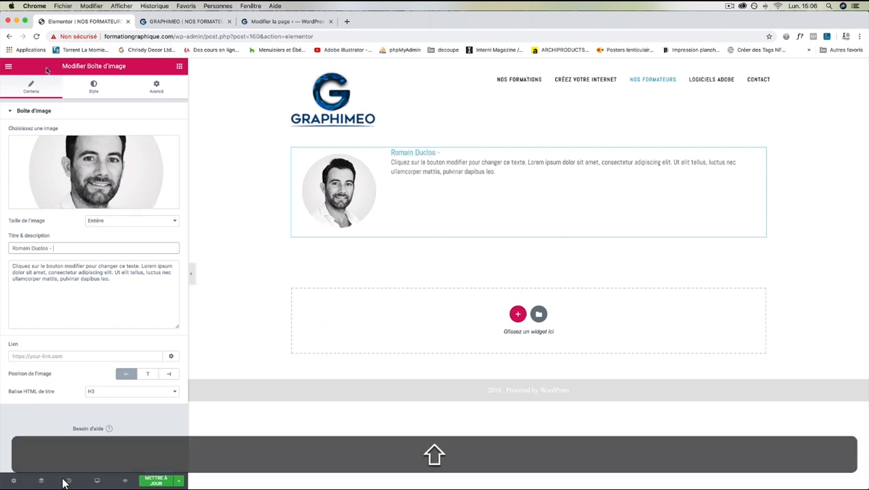
pyautogui.click(187, 22)
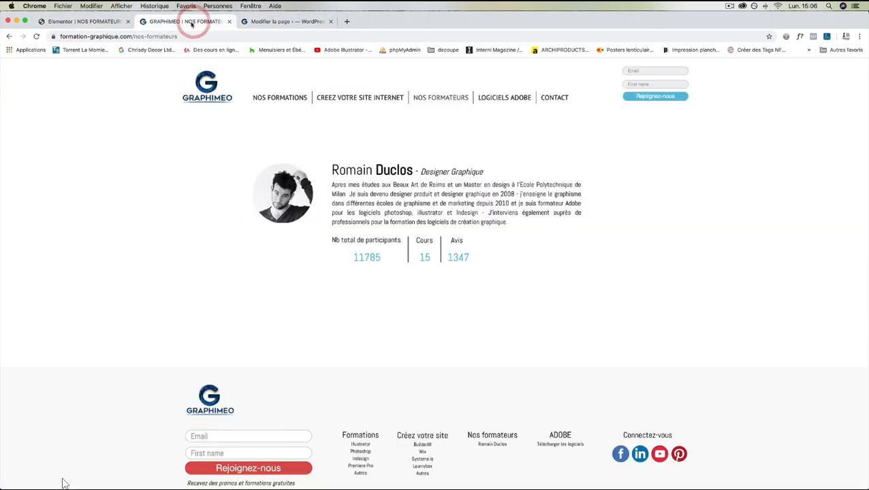
pyautogui.click(88, 22)
pyautogui.write('De')
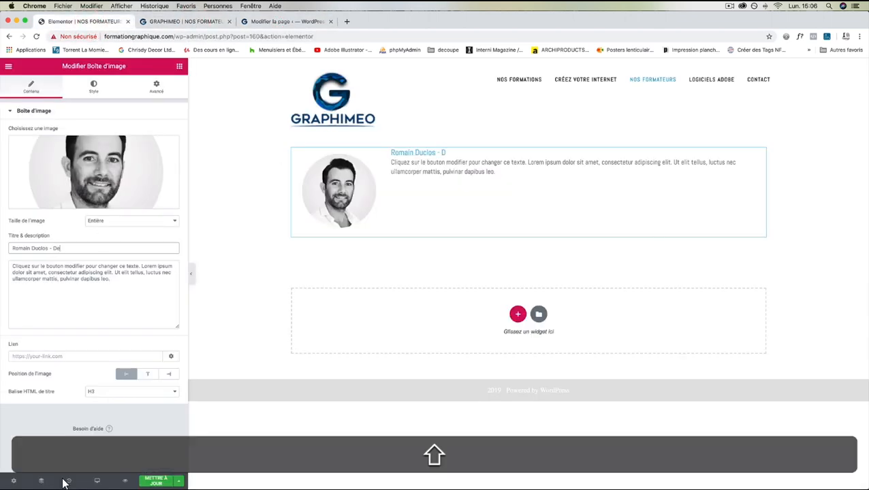
pyautogui.write('signer Gra')
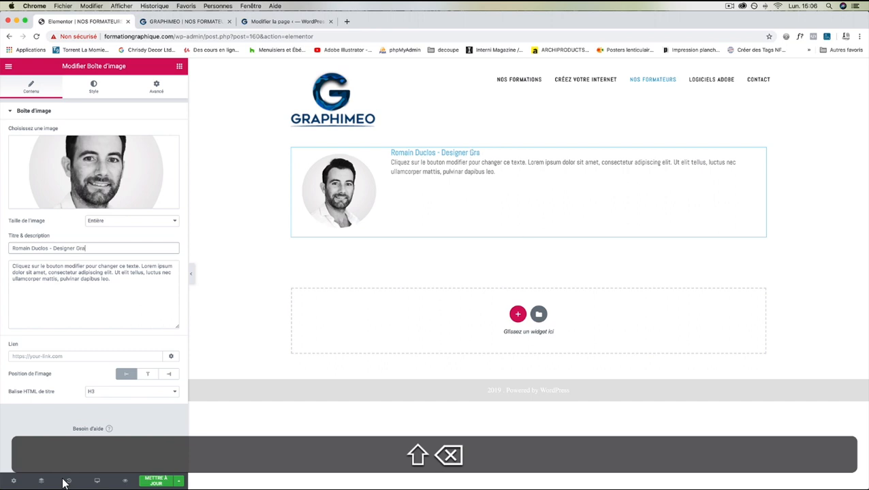
pyautogui.write('phique')
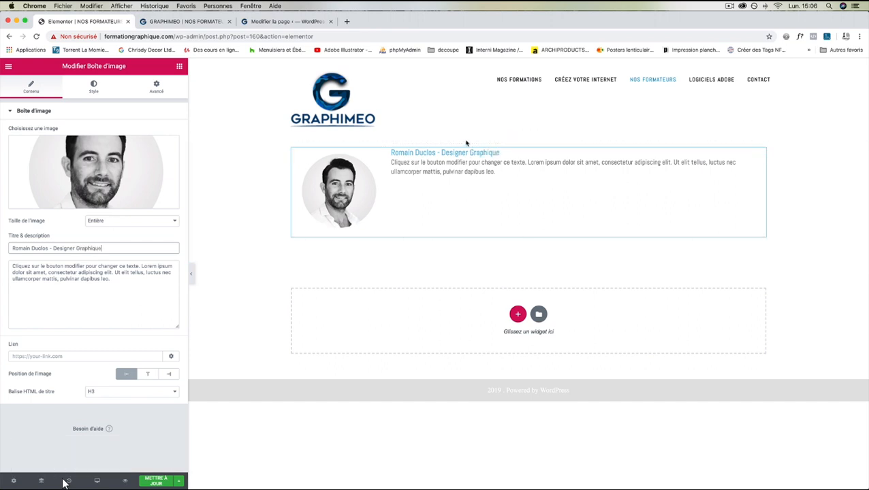
pyautogui.click(93, 86)
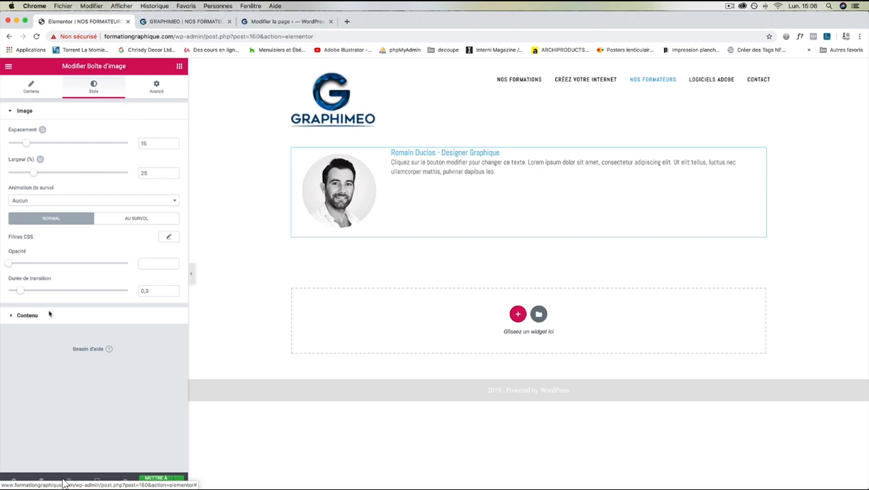
# Give the title a spacing of 3 and a black colour.
pyautogui.click(11, 316)
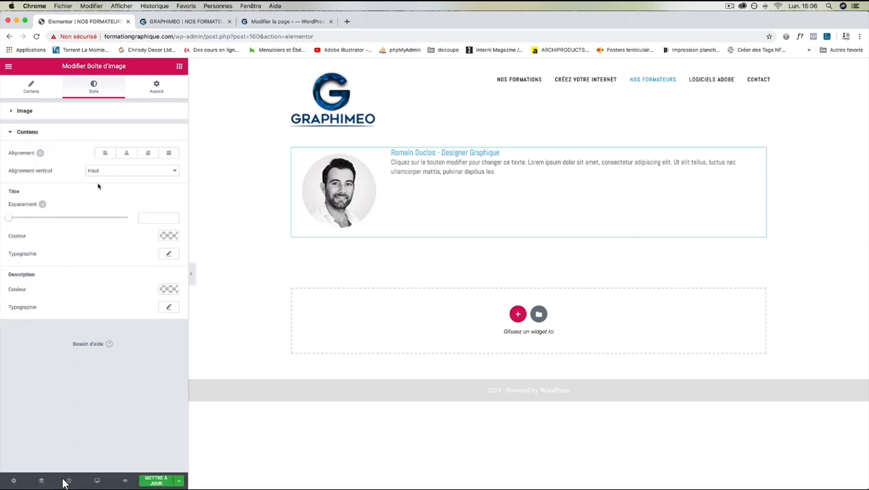
pyautogui.moveTo(10, 219); pyautogui.dragTo(13, 220)
pyautogui.click(169, 235)
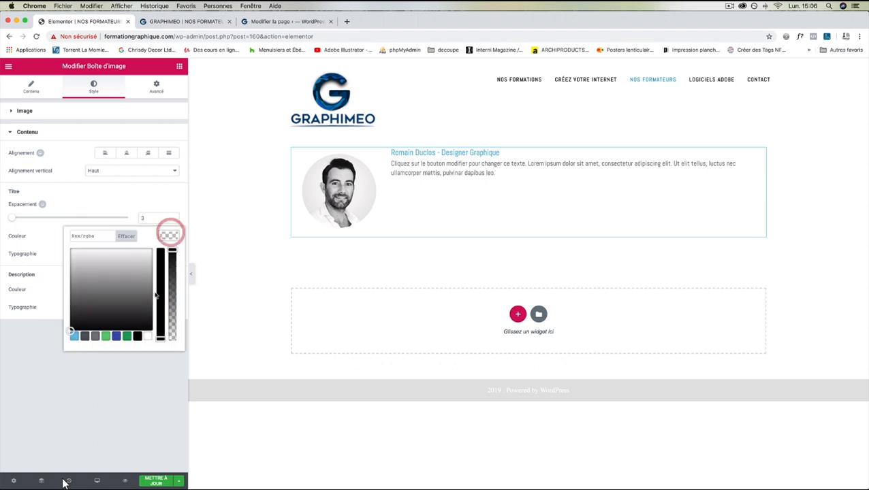
pyautogui.click(137, 337)
pyautogui.click(46, 245)
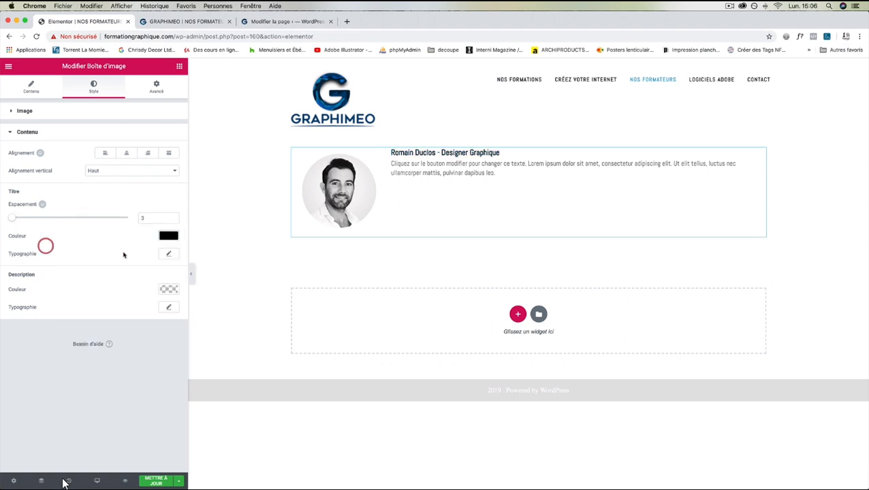
# Set the title typography size to 30, keeping default weight and Par défaut style.
pyautogui.click(170, 255)
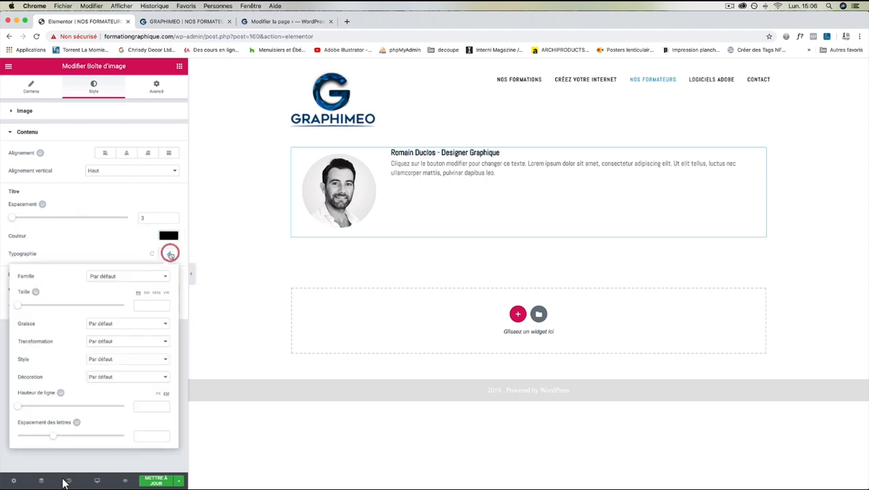
pyautogui.moveTo(19, 307); pyautogui.dragTo(34, 308)
pyautogui.click(34, 308)
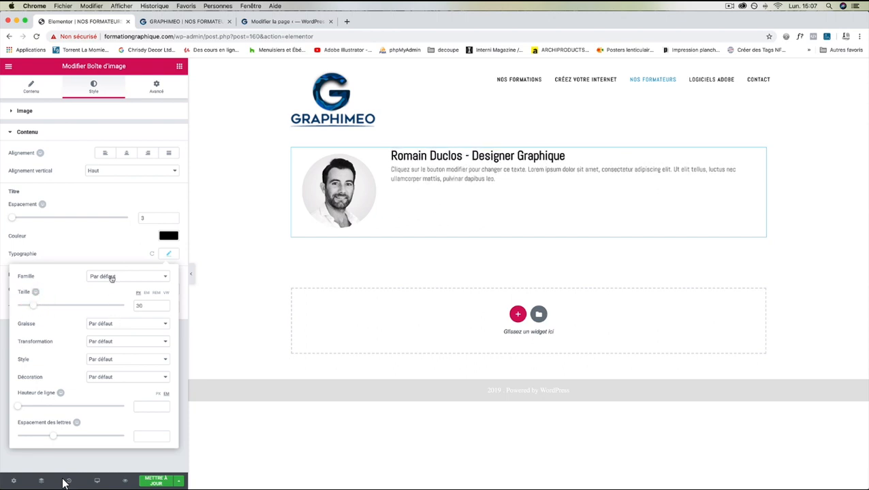
pyautogui.click(106, 326)
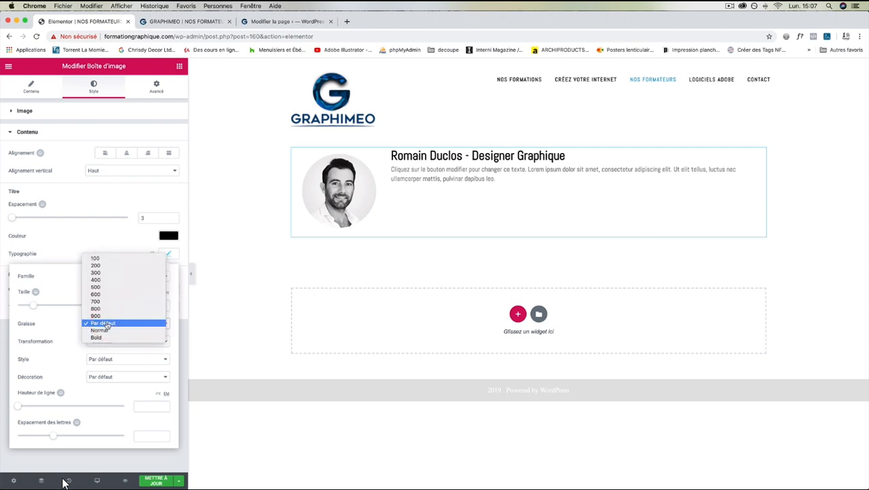
pyautogui.click(108, 324)
pyautogui.click(117, 359)
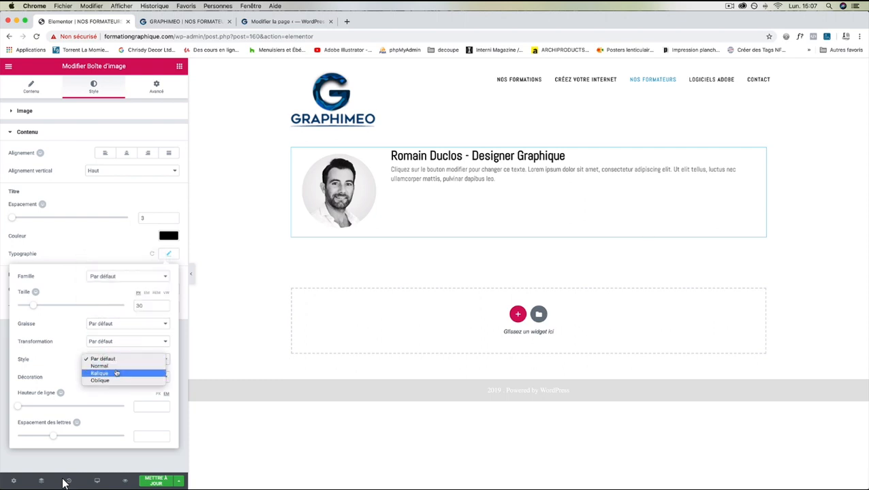
pyautogui.click(115, 372)
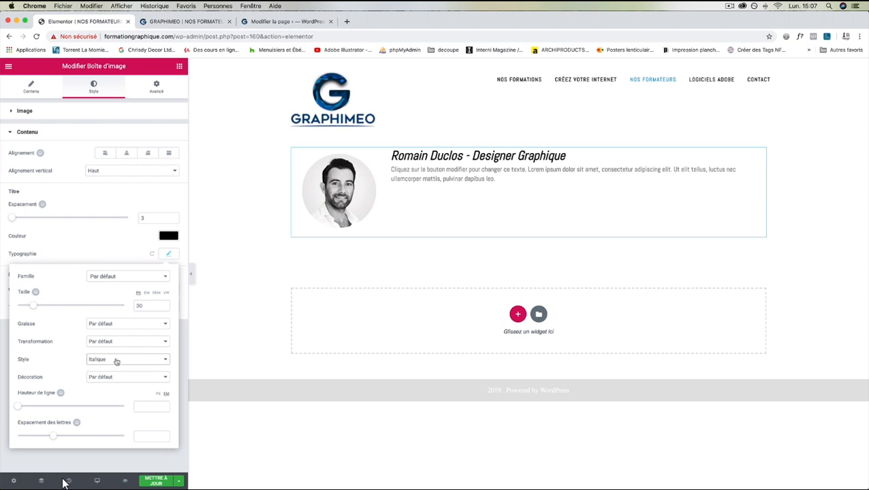
pyautogui.click(116, 360)
pyautogui.click(114, 347)
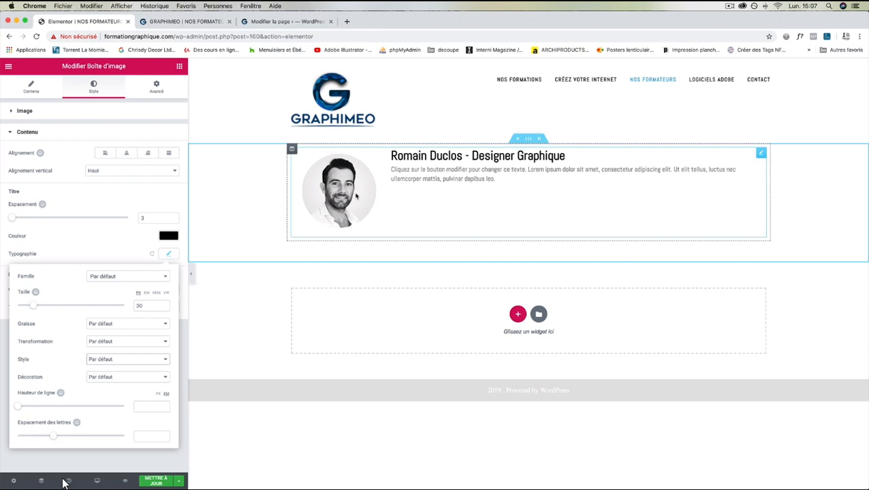
# Copy the bio paragraph from the live NOS FORMATEURS page with Cmd+C and return to Elementor.
pyautogui.click(269, 21)
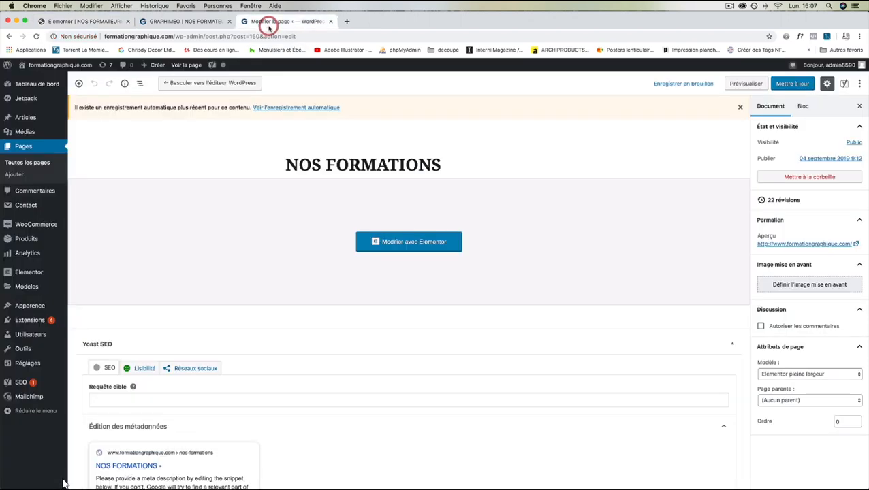
pyautogui.click(176, 23)
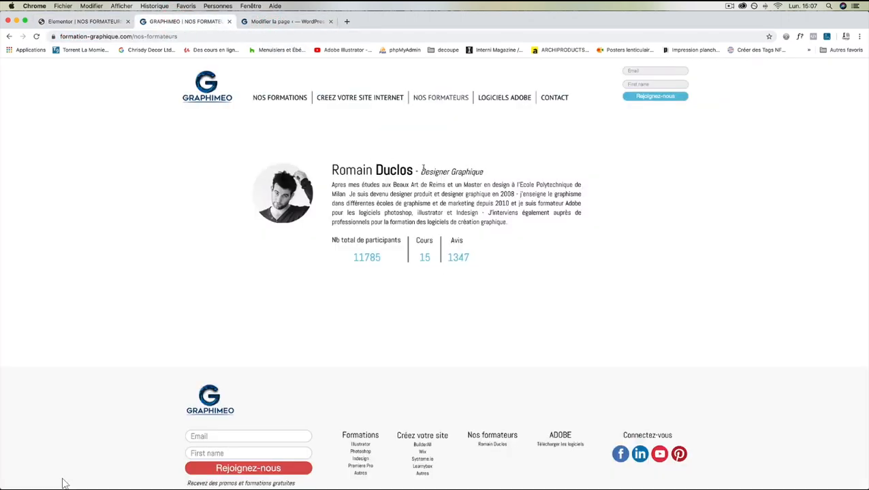
pyautogui.click(87, 22)
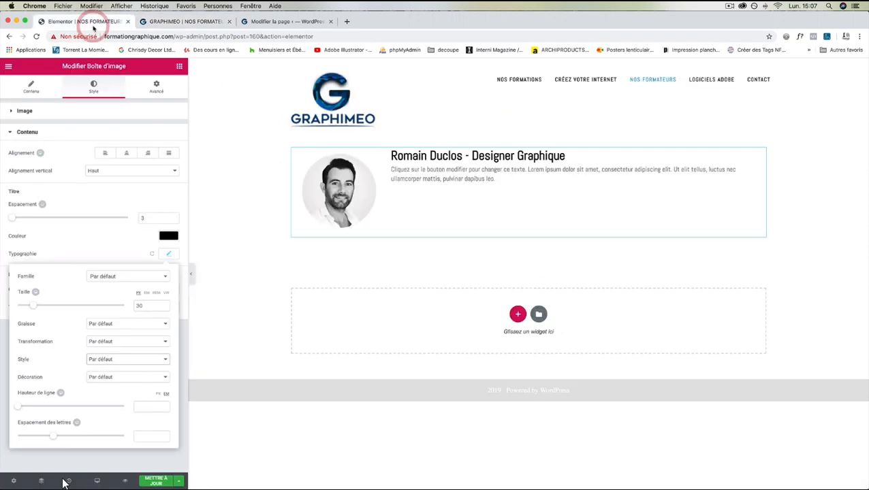
pyautogui.click(196, 21)
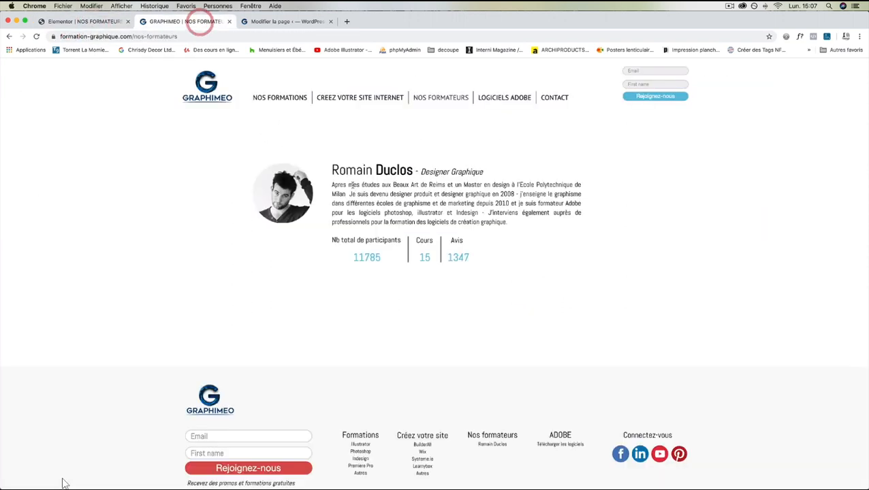
pyautogui.moveTo(508, 222); pyautogui.dragTo(332, 184)
pyautogui.press('super+c')
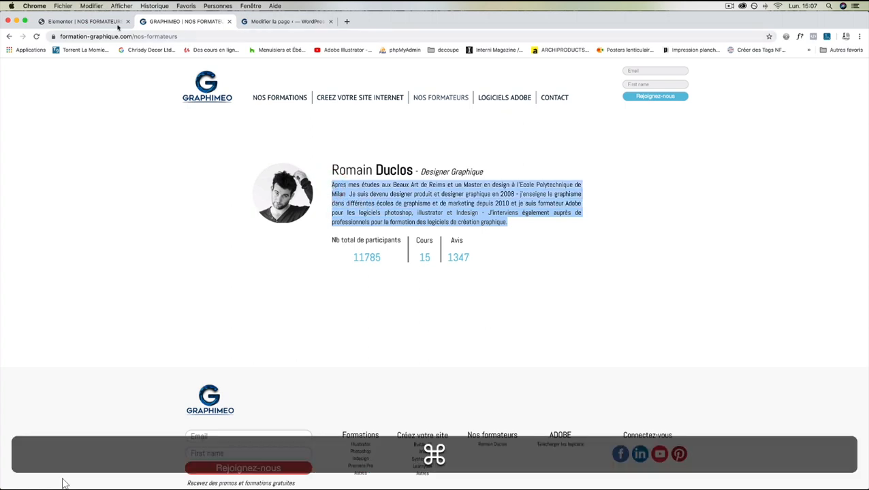
pyautogui.press('super+1')
pyautogui.click(411, 185)
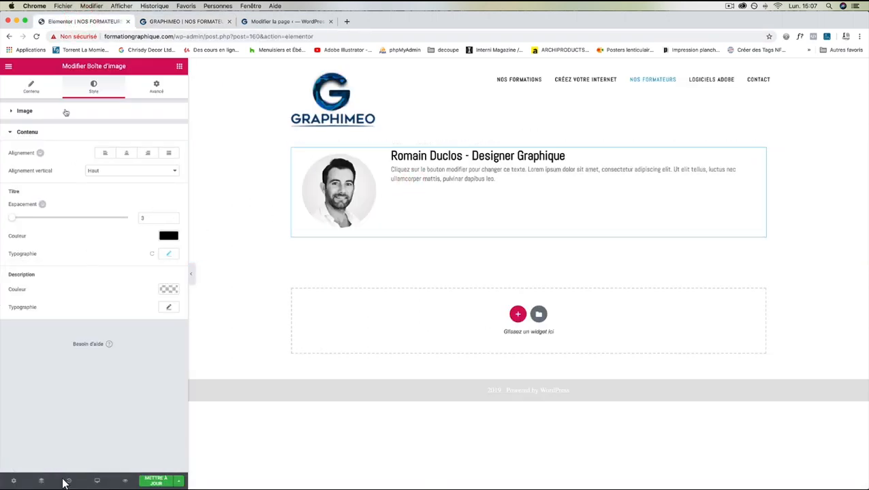
# Paste the copied bio over the placeholder description text.
pyautogui.click(34, 83)
pyautogui.moveTo(112, 280); pyautogui.dragTo(1, 269)
pyautogui.press('super+v')
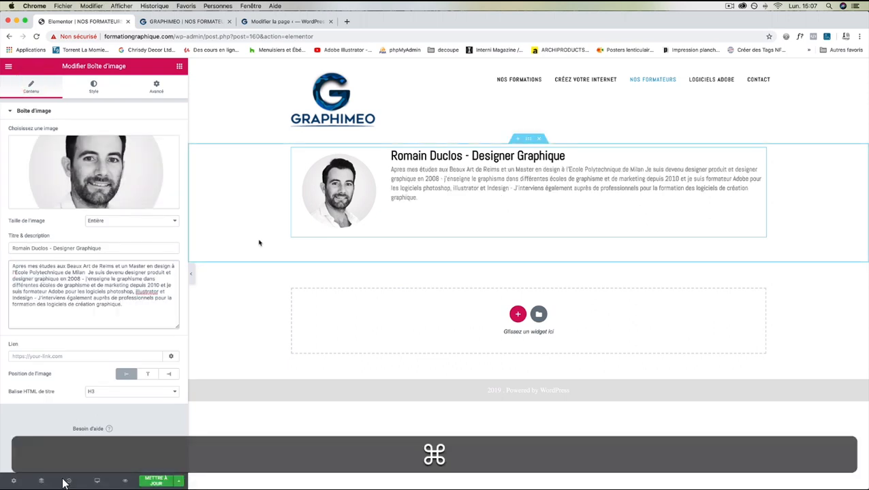
# Bring up the Description typography settings under Style > Contenu.
pyautogui.click(93, 86)
pyautogui.click(11, 316)
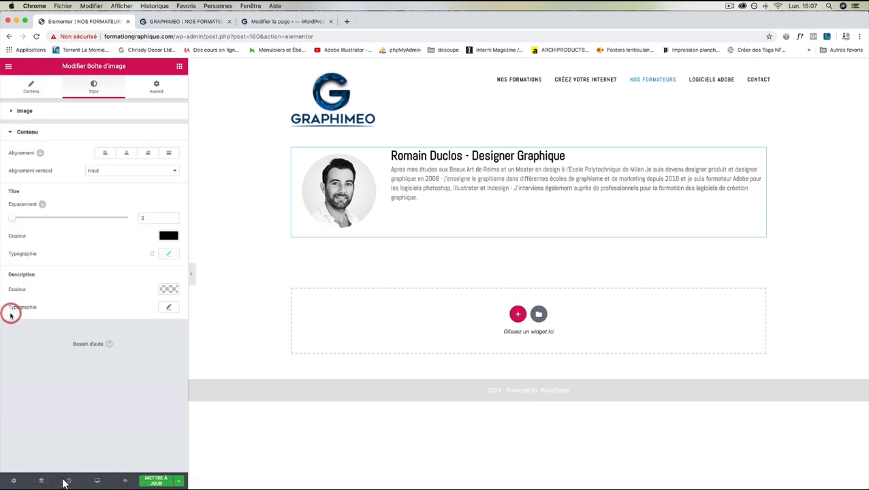
pyautogui.click(166, 308)
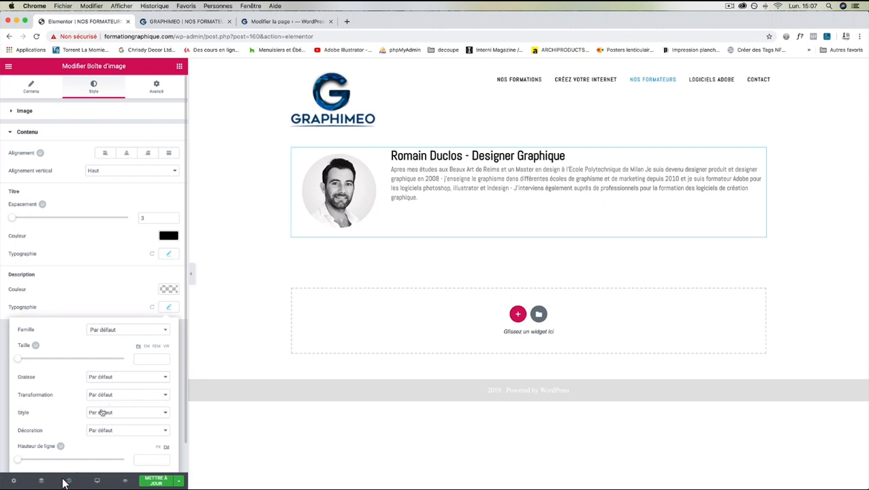
# Set the bio description's letter spacing to 0 and its line height to 1.3 em.
pyautogui.scroll(-1, 104, 411)
pyautogui.moveTo(53, 459); pyautogui.dragTo(50, 459)
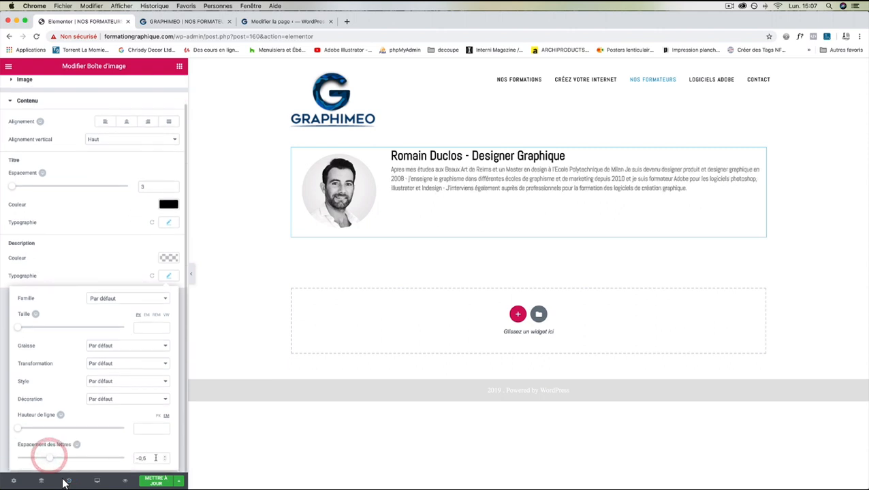
pyautogui.press('Tab')
pyautogui.write('0')
pyautogui.press('Return')
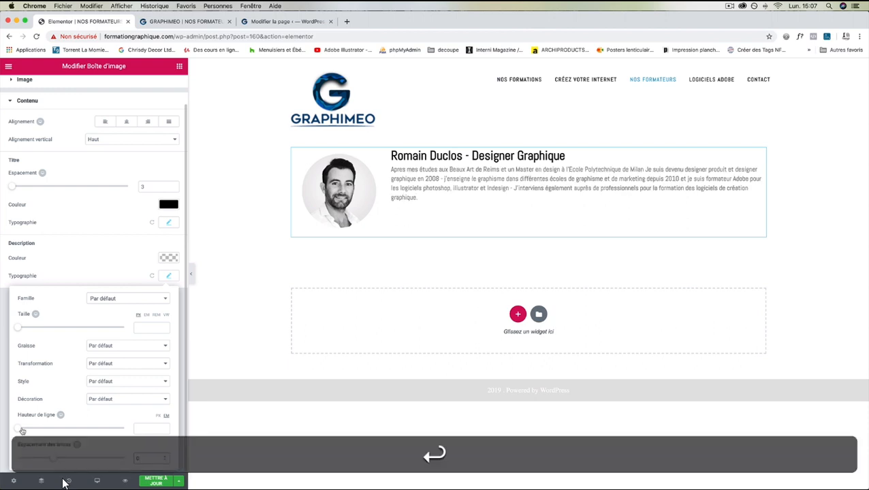
pyautogui.moveTo(22, 431)
pyautogui.mouseDown()
pyautogui.moveTo(40, 430)
pyautogui.moveTo(29, 429)
pyautogui.mouseUp()
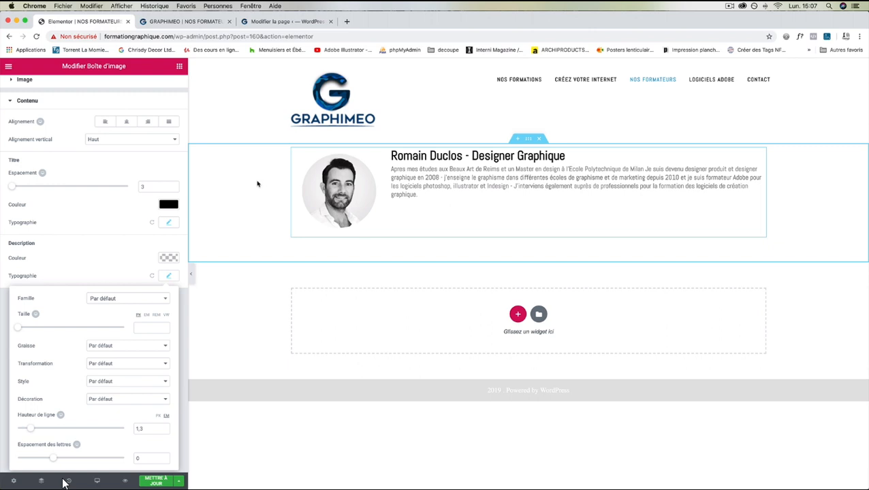
pyautogui.click(299, 179)
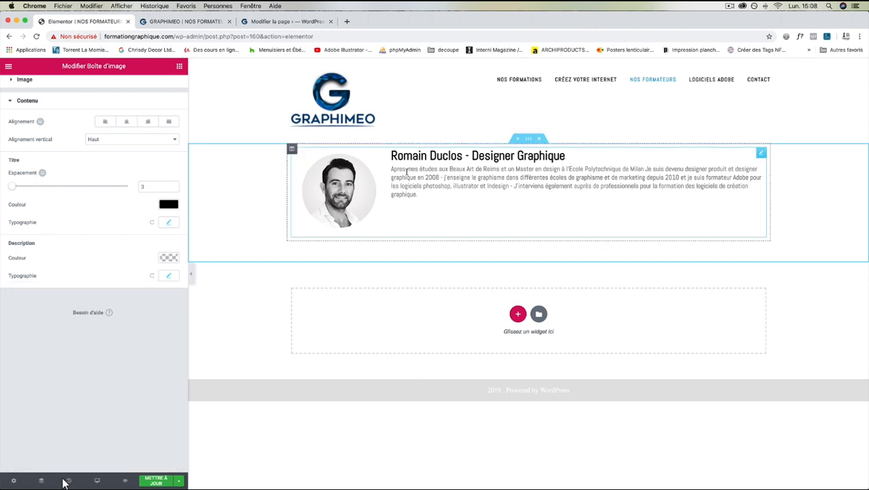
# Try centre, right and left alignment on the image box text, then settle on justified.
pyautogui.click(119, 121)
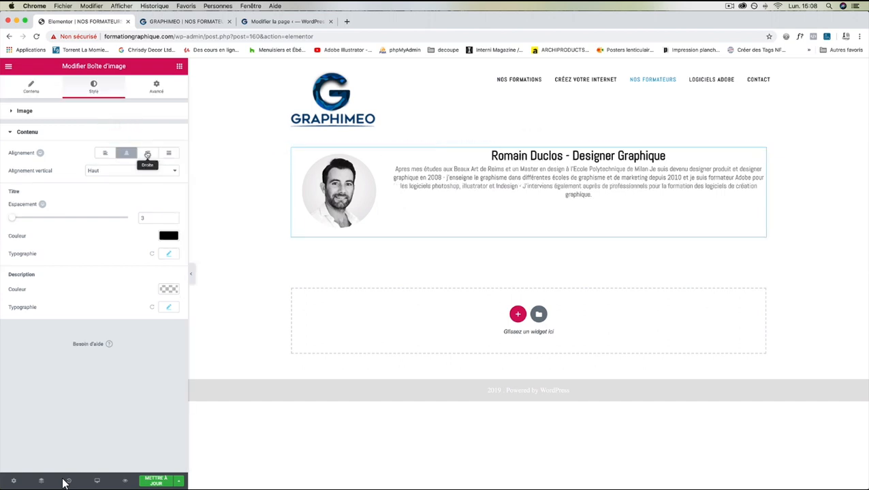
pyautogui.click(147, 153)
pyautogui.click(170, 153)
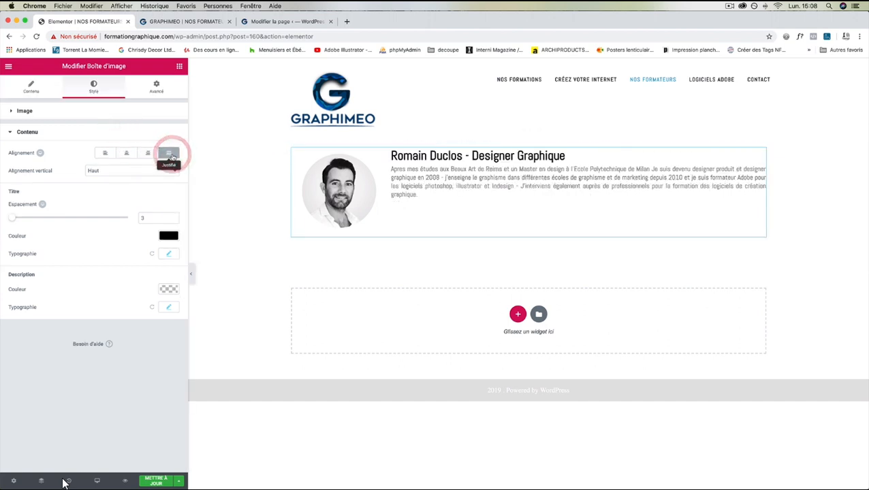
pyautogui.click(106, 154)
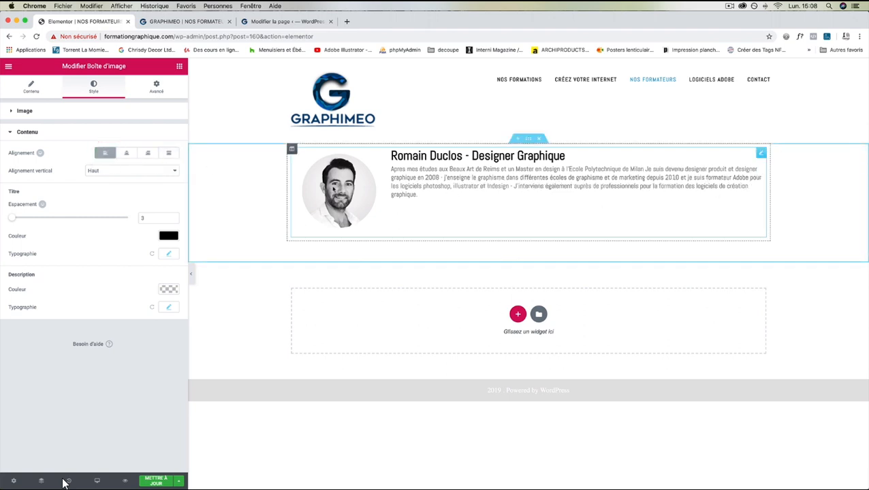
pyautogui.click(168, 153)
pyautogui.click(156, 88)
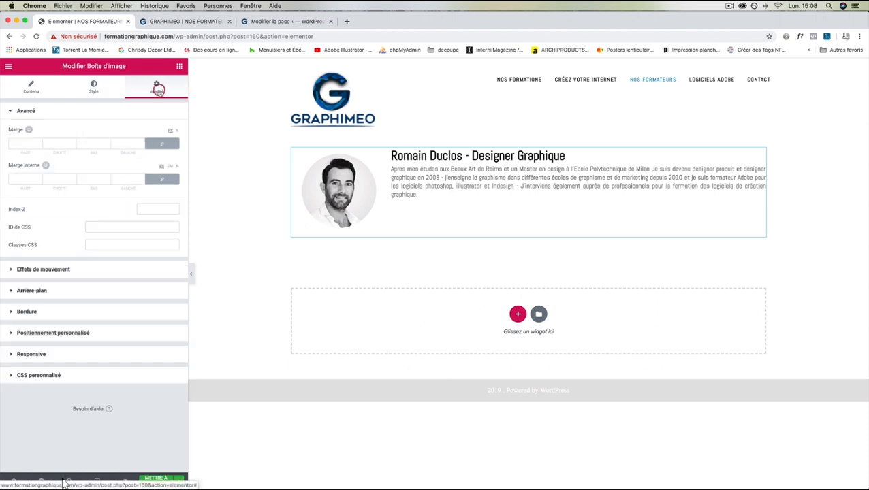
# Compare against the live Nos formateurs page, then enter an inner padding of 19 for all sides.
pyautogui.click(182, 23)
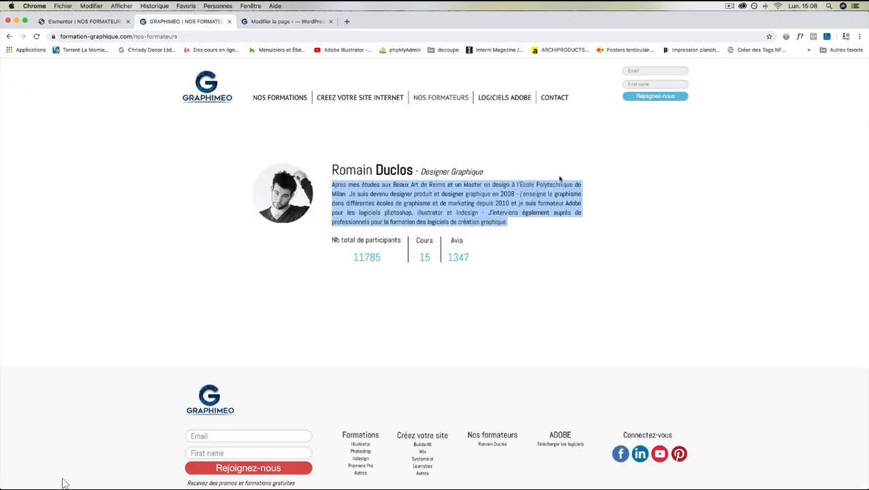
pyautogui.click(101, 22)
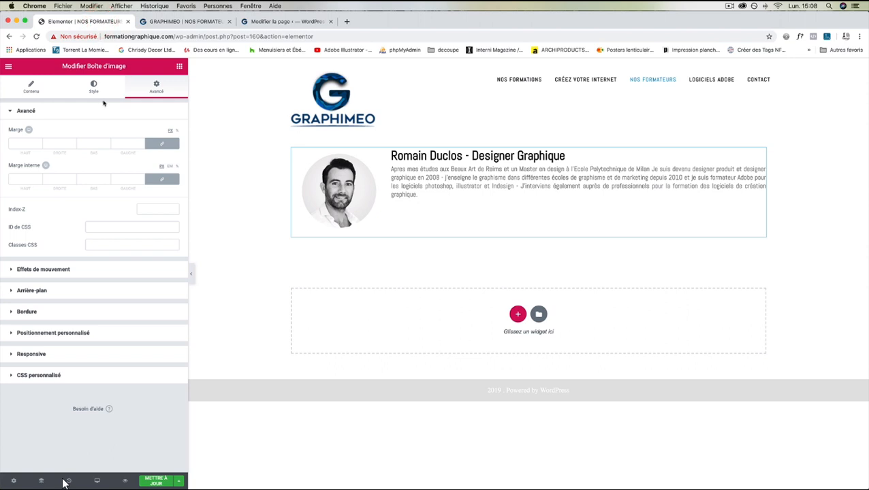
pyautogui.click(73, 179)
pyautogui.write('19')
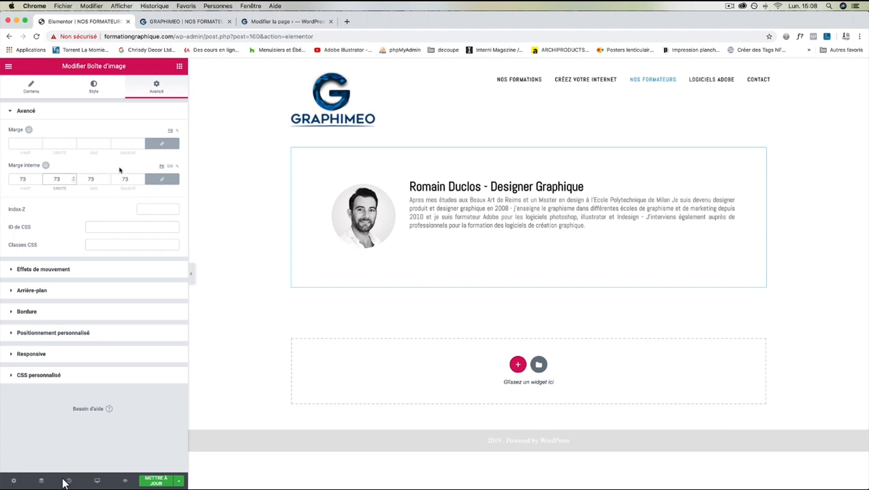
# Unlink the padding sides and set top and bottom inner padding to 0.
pyautogui.click(162, 180)
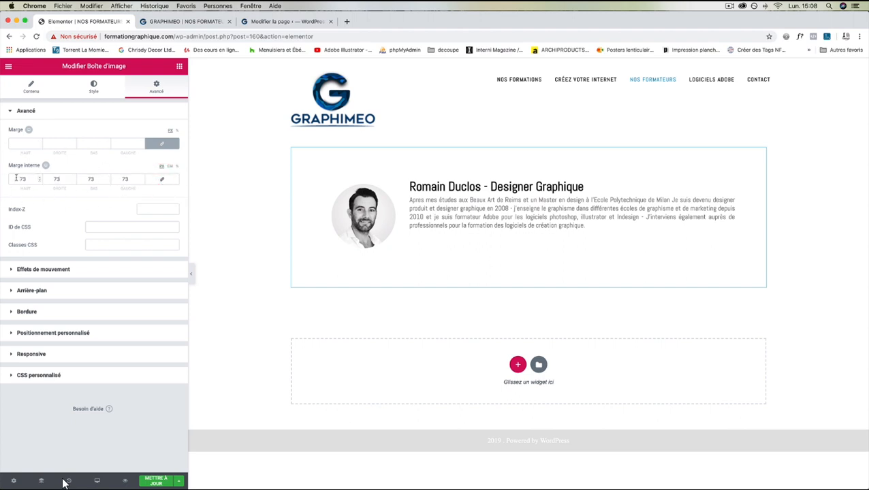
pyautogui.moveTo(25, 179); pyautogui.dragTo(11, 177)
pyautogui.write('0')
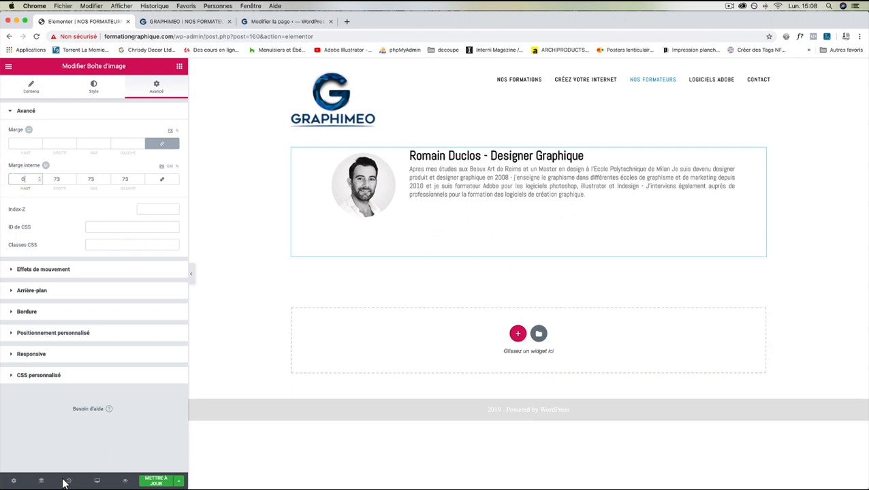
pyautogui.press('Return')
pyautogui.doubleClick(90, 179)
pyautogui.write('0')
# Set the left inner padding to 0 and the right inner padding to 171.
pyautogui.moveTo(128, 178); pyautogui.dragTo(120, 177)
pyautogui.write('0')
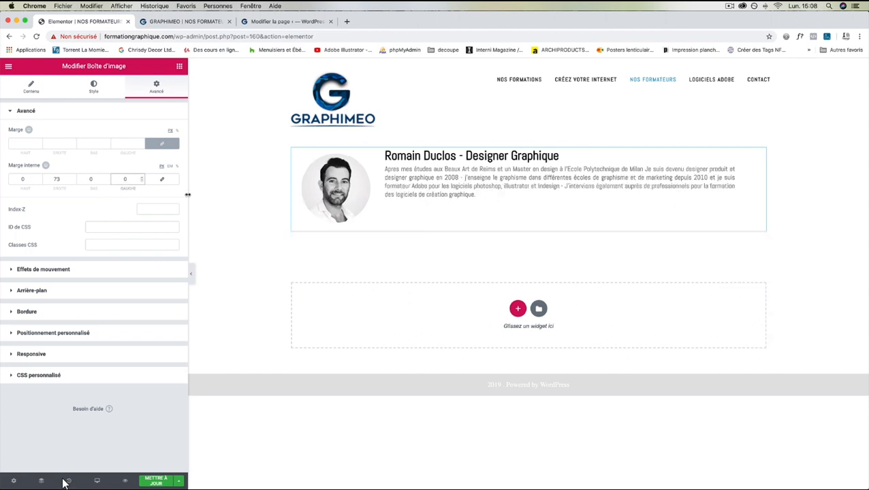
pyautogui.doubleClick(72, 180)
pyautogui.write('100')
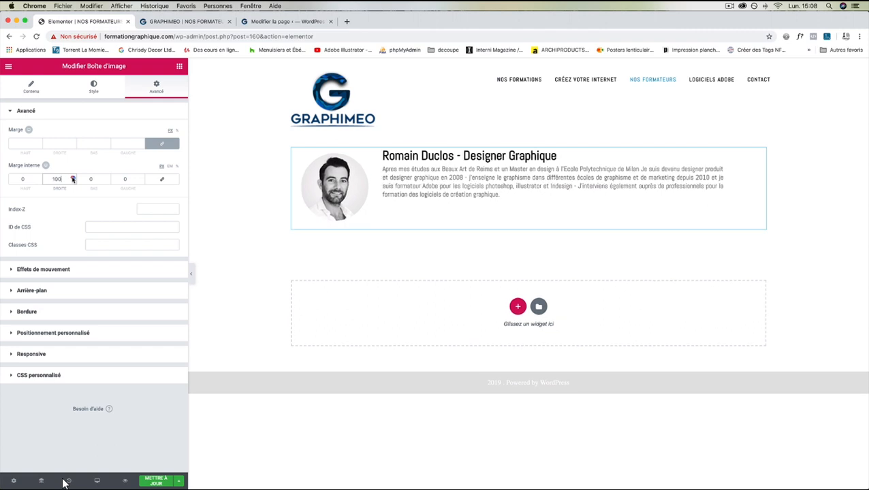
pyautogui.click(73, 178)
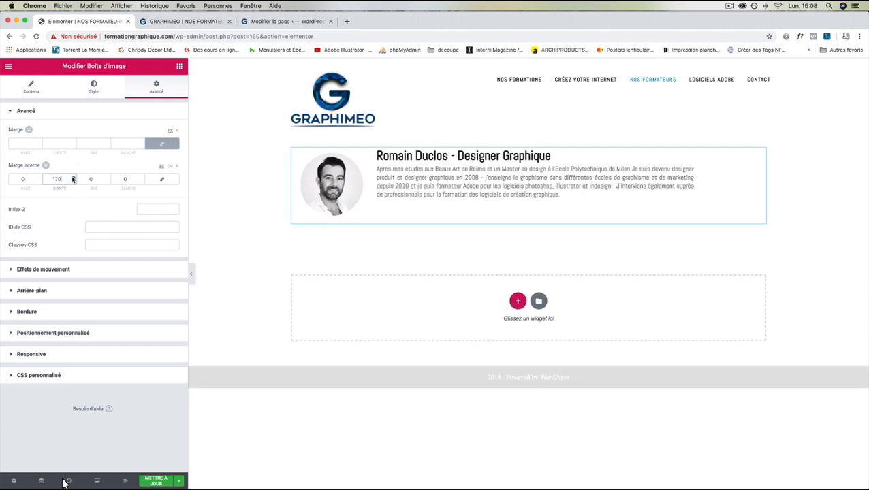
pyautogui.click(72, 178)
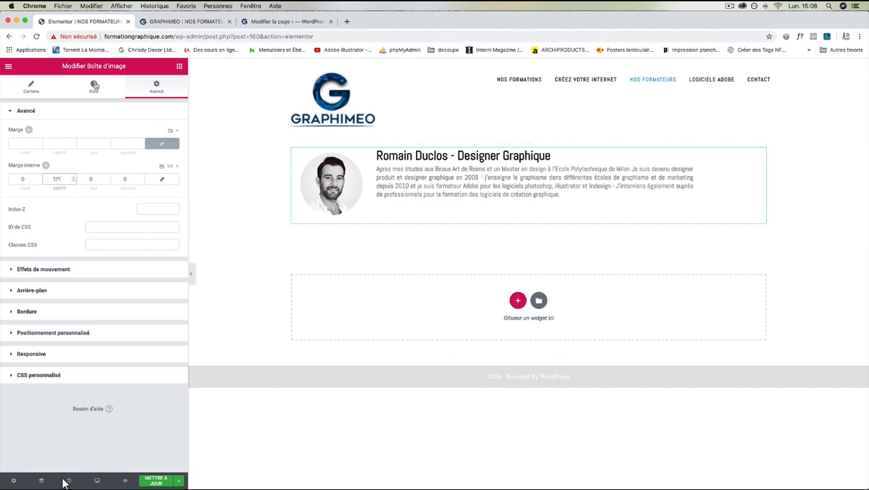
pyautogui.click(94, 86)
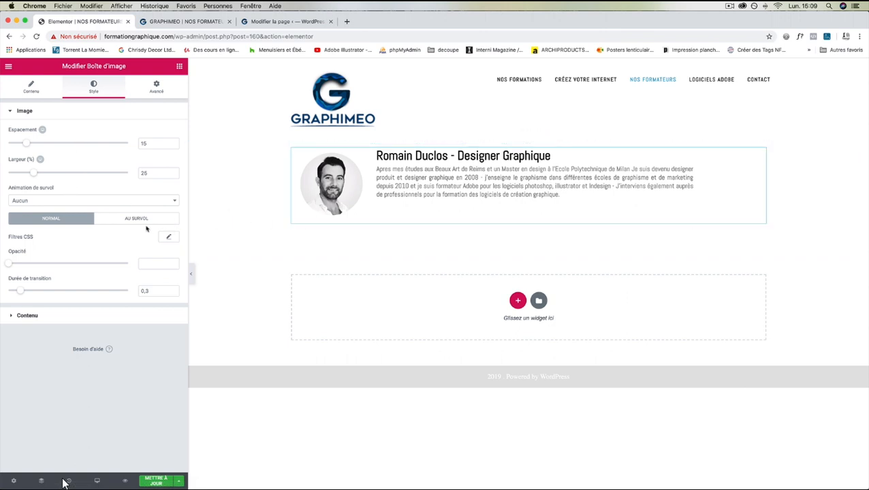
pyautogui.click(141, 218)
pyautogui.click(114, 199)
pyautogui.scroll(-5, 62, 271)
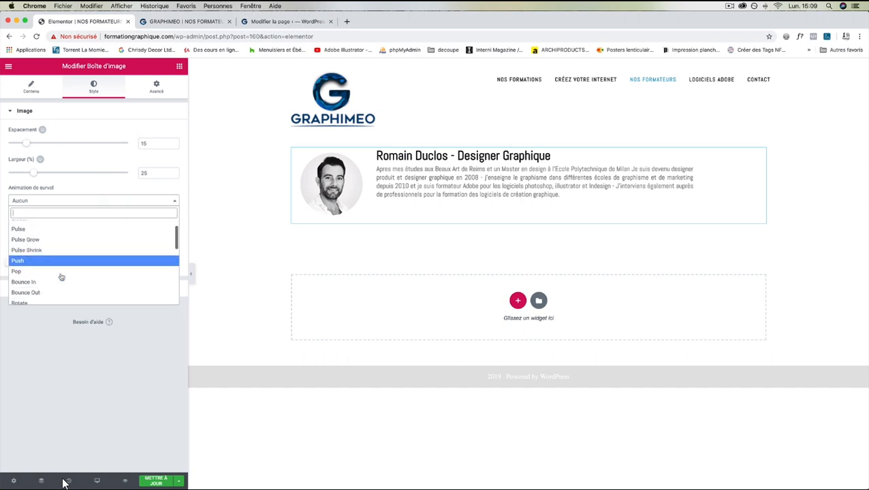
pyautogui.click(54, 292)
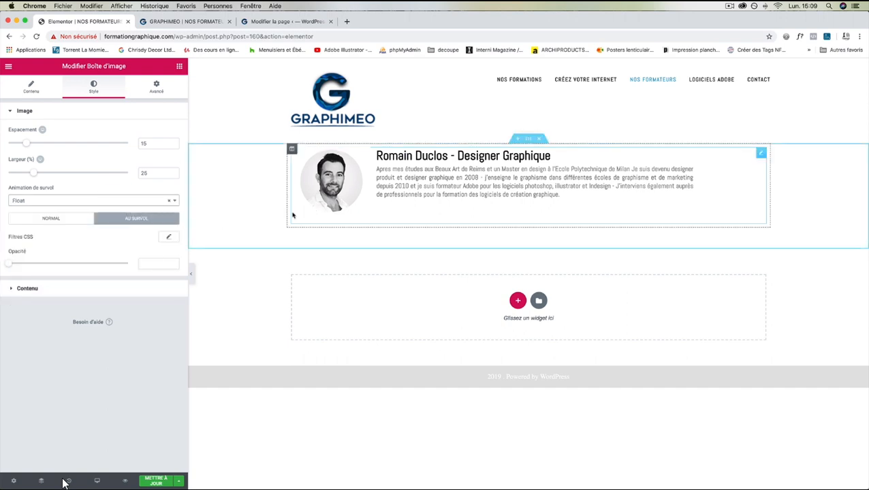
pyautogui.click(69, 201)
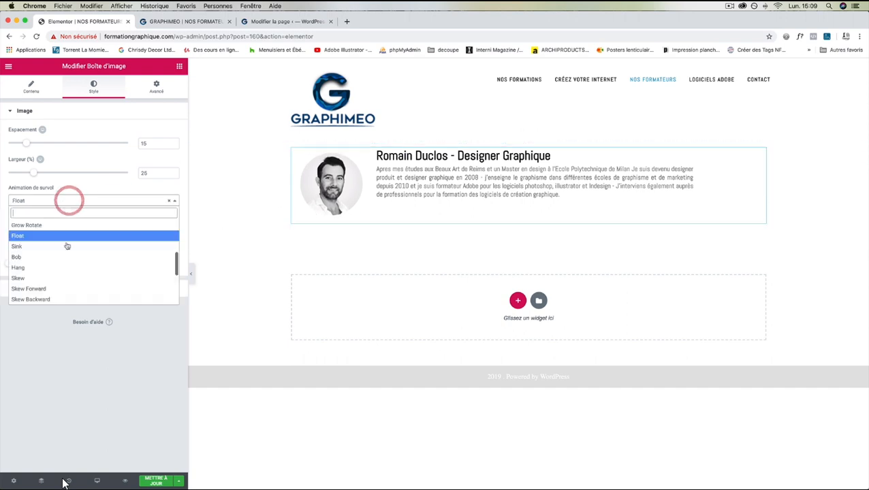
pyautogui.click(68, 268)
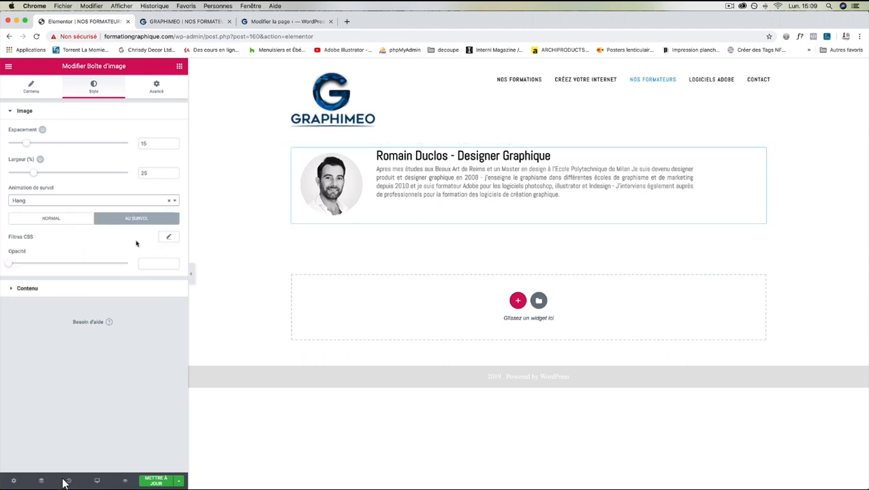
pyautogui.click(65, 201)
pyautogui.click(60, 244)
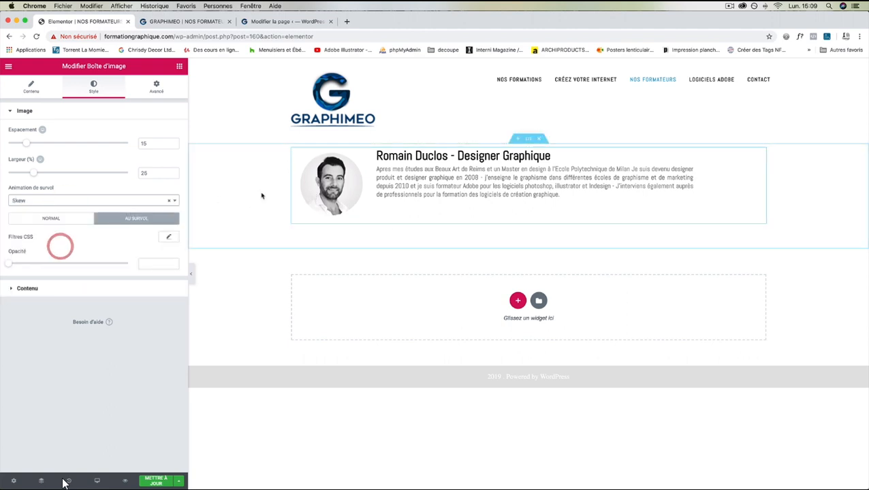
pyautogui.click(68, 200)
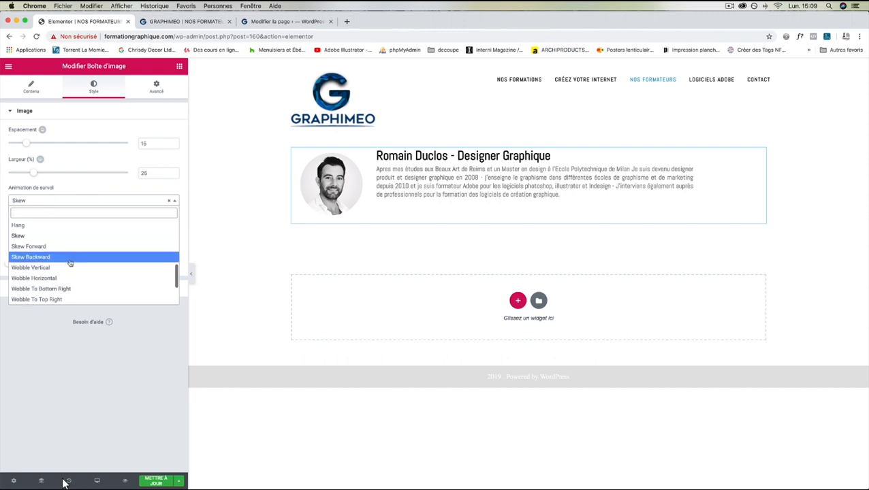
pyautogui.scroll(3, 67, 276)
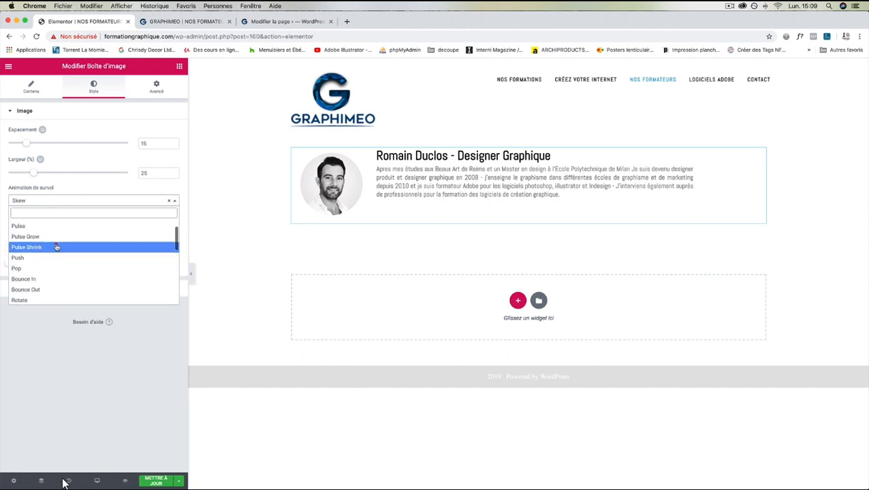
pyautogui.click(56, 244)
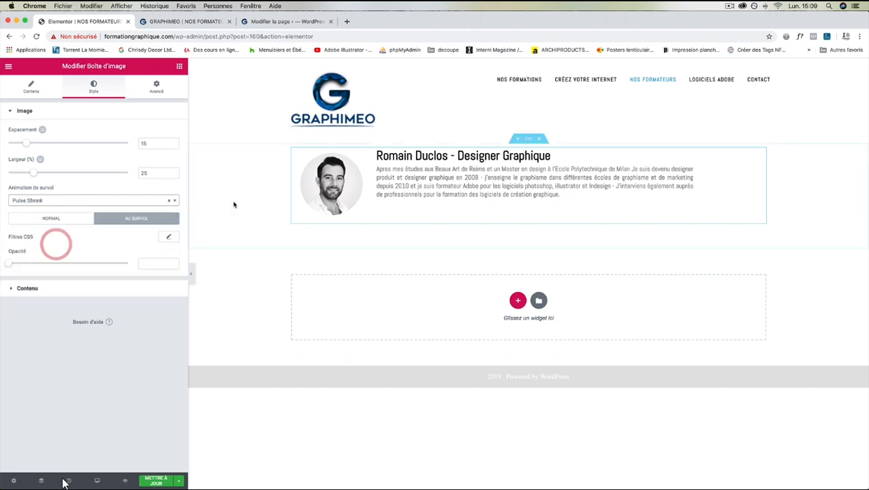
pyautogui.click(66, 202)
pyautogui.click(41, 225)
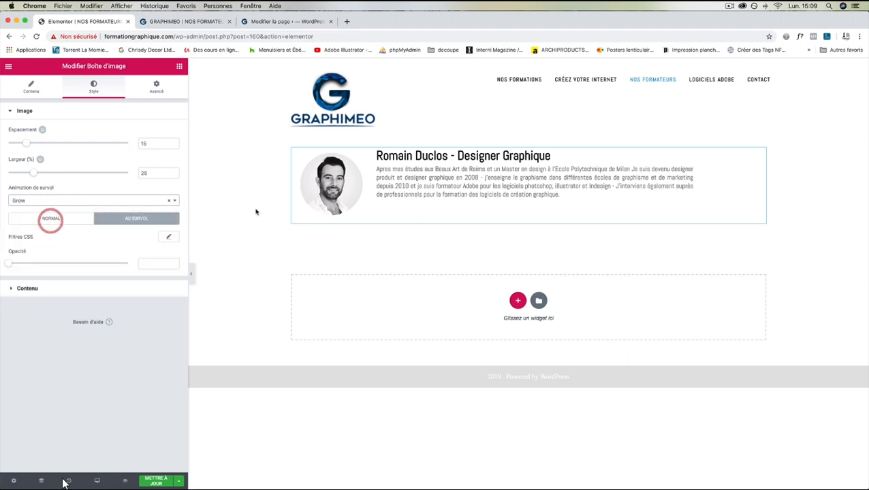
pyautogui.click(170, 202)
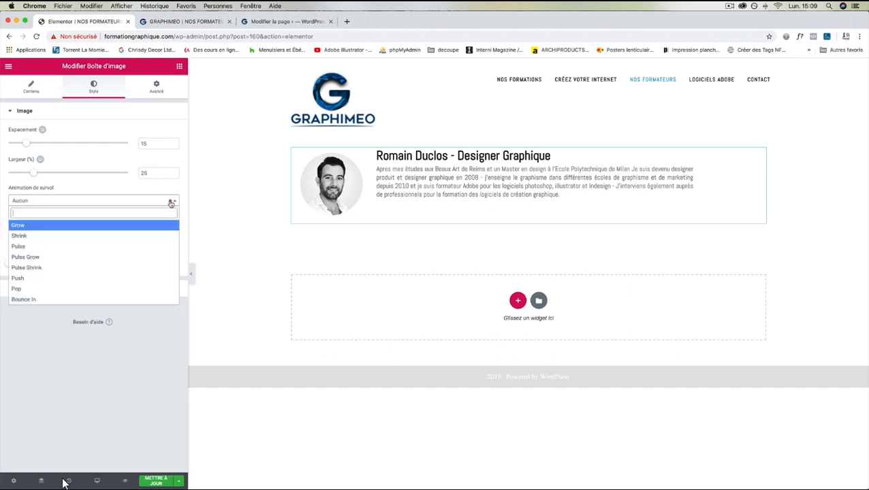